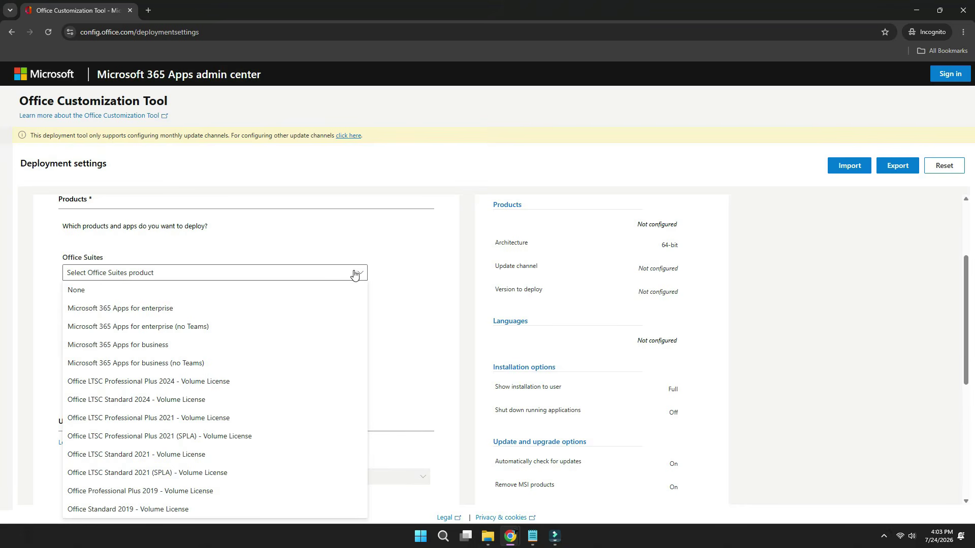
- Choose Office LTSC Professional Plus 2024 - Volume License as the Office suite and keep the version to deploy at Latest
click(261, 383)
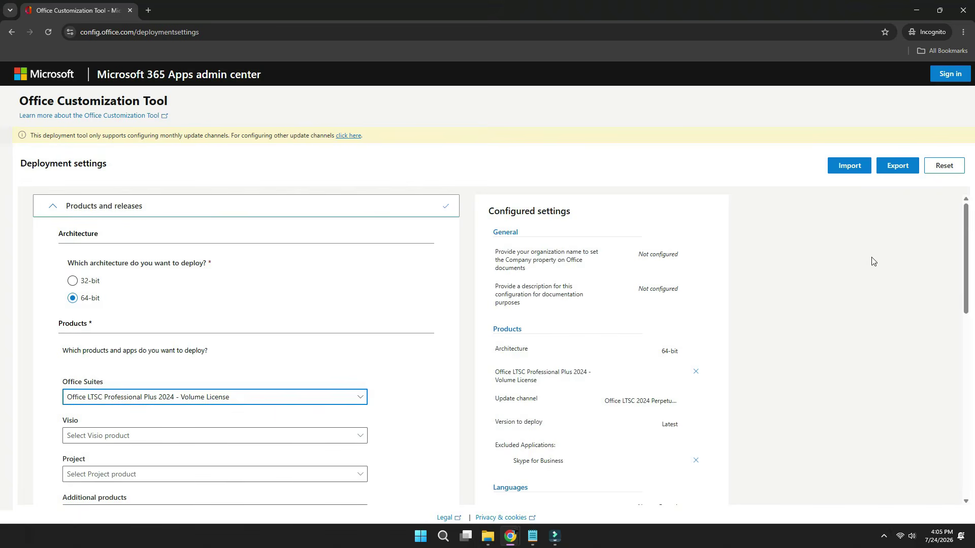
drag(966, 245, 966, 362)
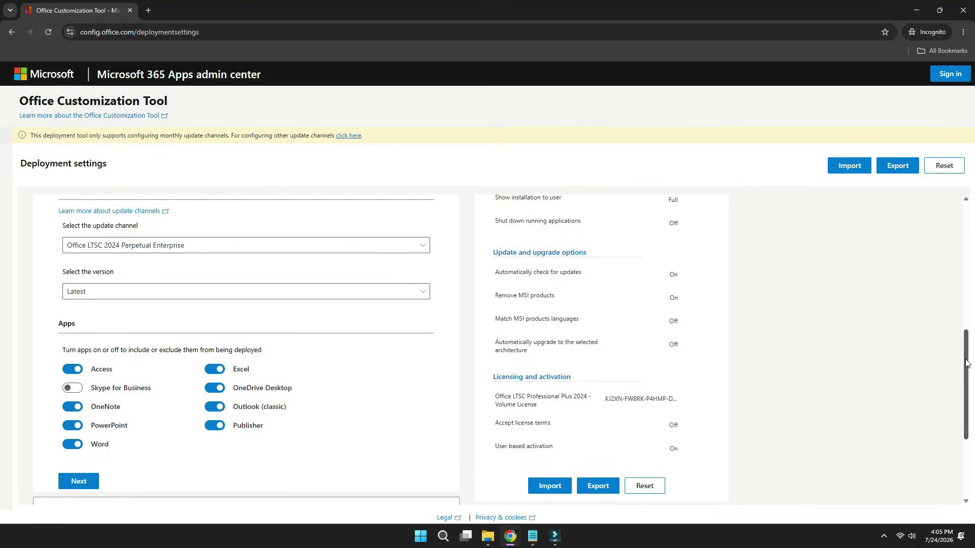
click(305, 297)
click(305, 297)
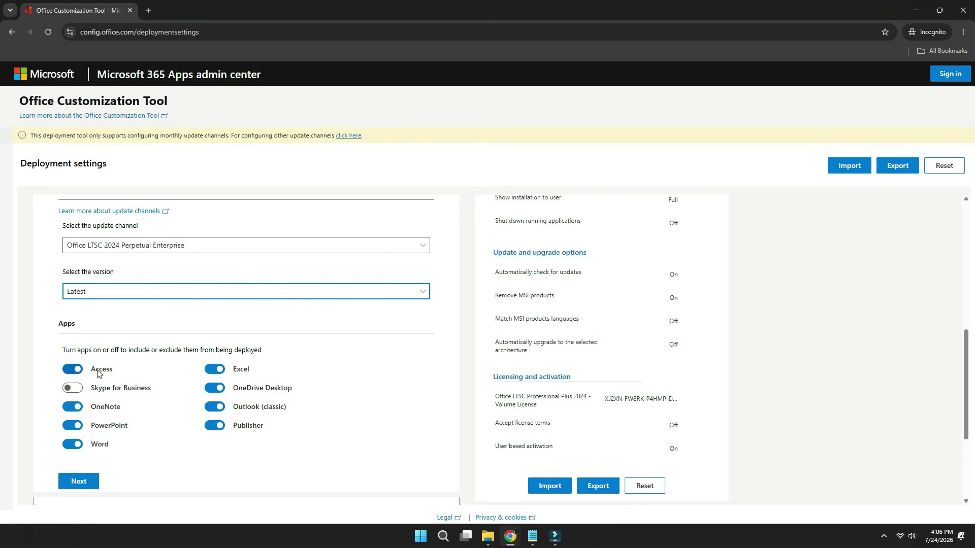
- Exclude Access, OneDrive Desktop, Outlook (classic), Publisher and OneNote from the apps being deployed
click(72, 372)
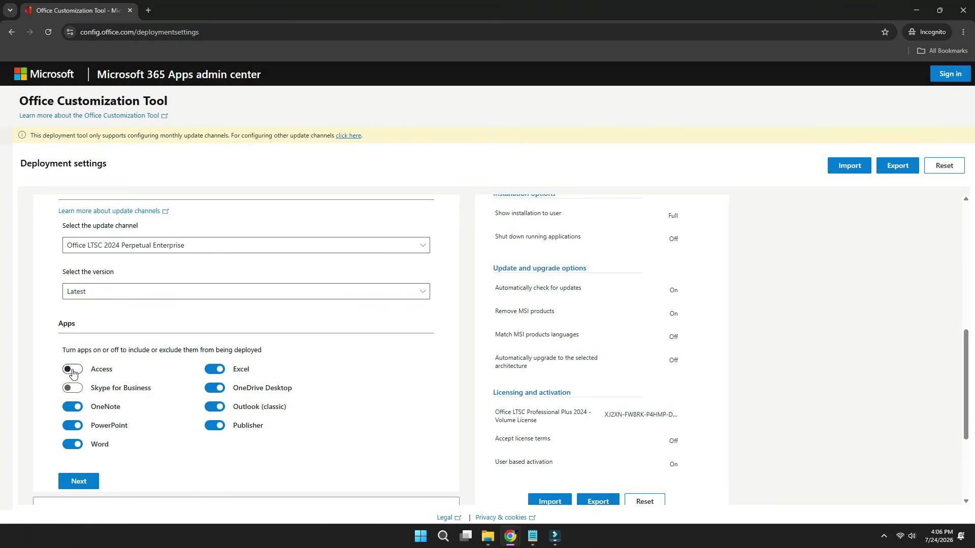
click(215, 389)
click(214, 407)
click(215, 425)
click(72, 407)
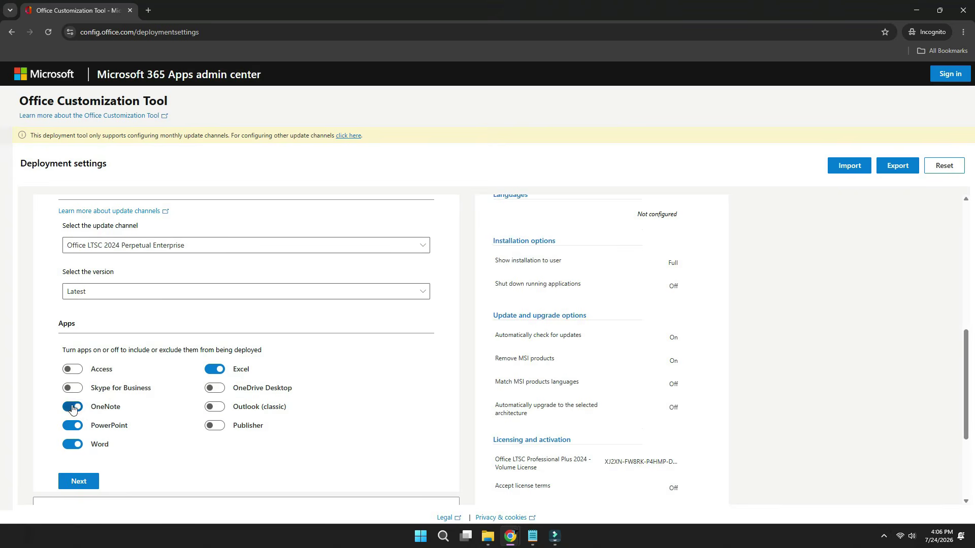
- Continue to the language settings and set the primary language to English (United States)
click(78, 482)
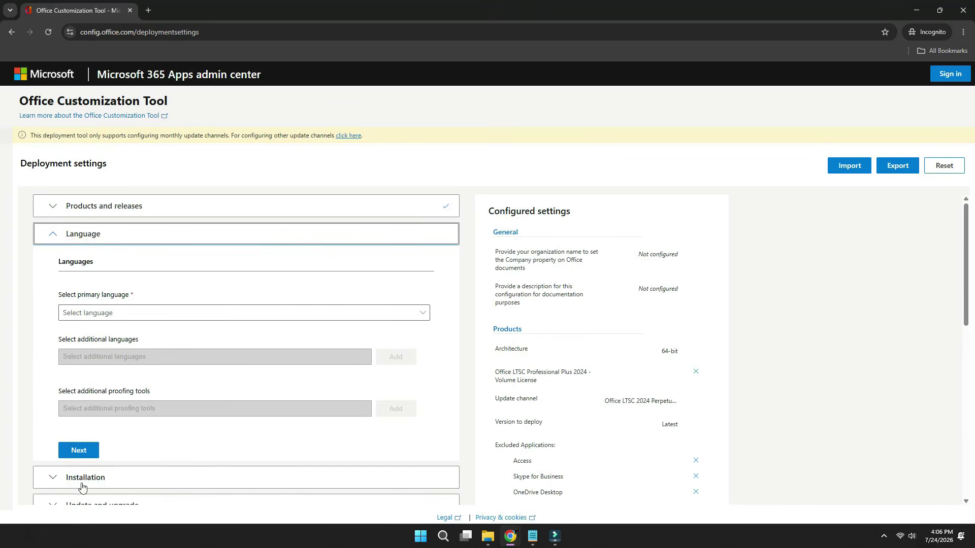
click(197, 313)
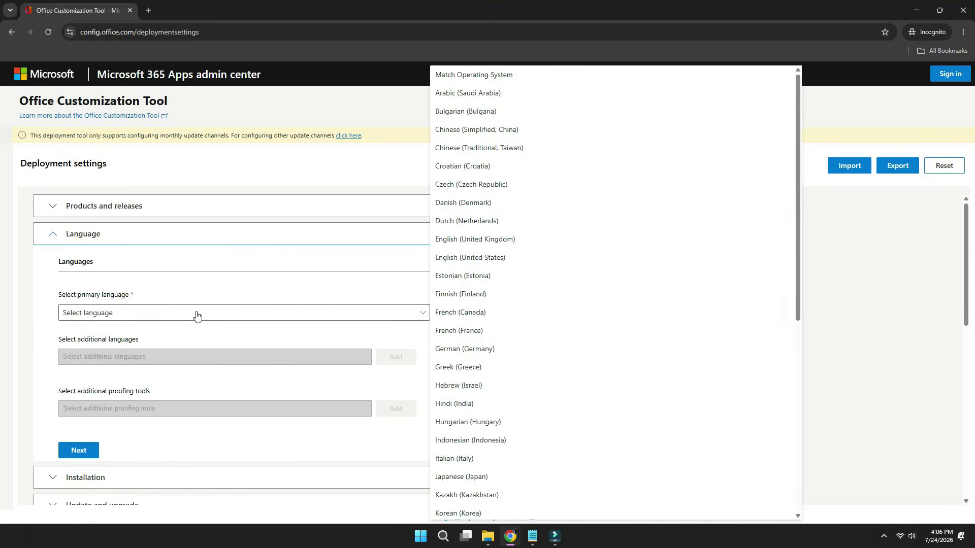
click(491, 260)
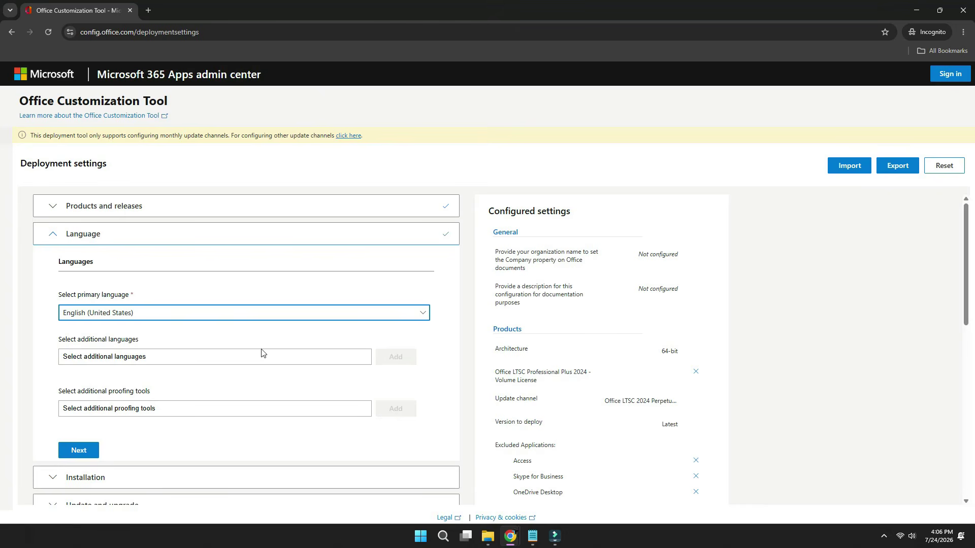
- Export the configuration as Configuration with Office Open XML formats as the default file format, accepting the license agreement
click(899, 171)
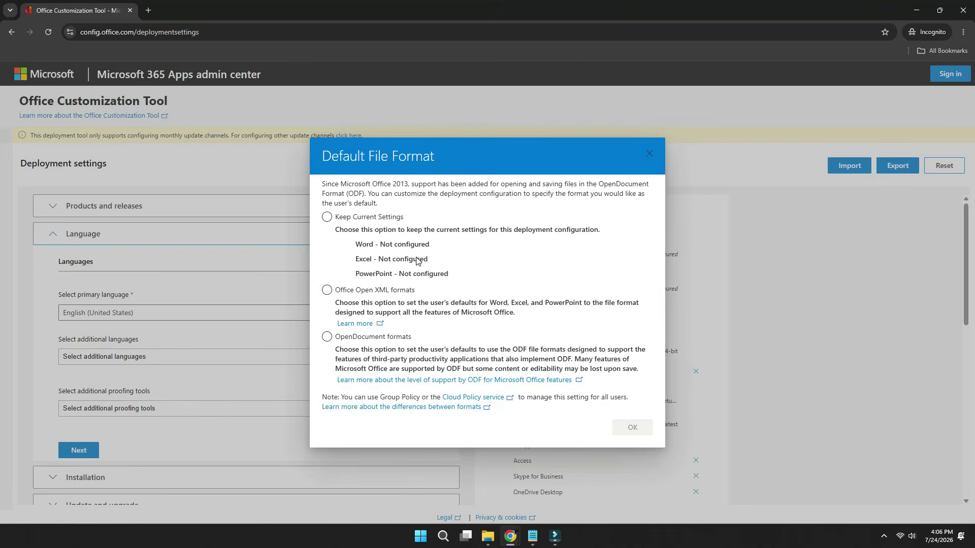
click(327, 291)
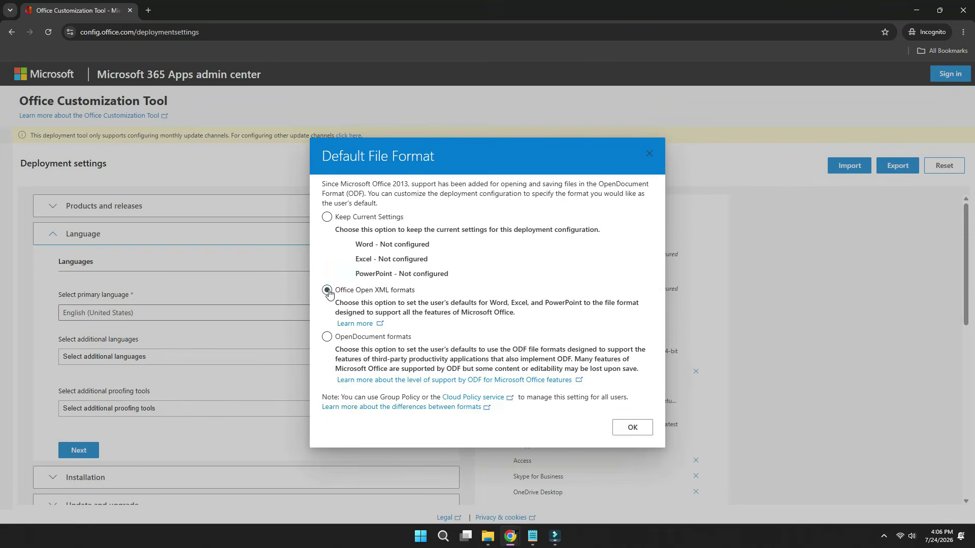
click(632, 427)
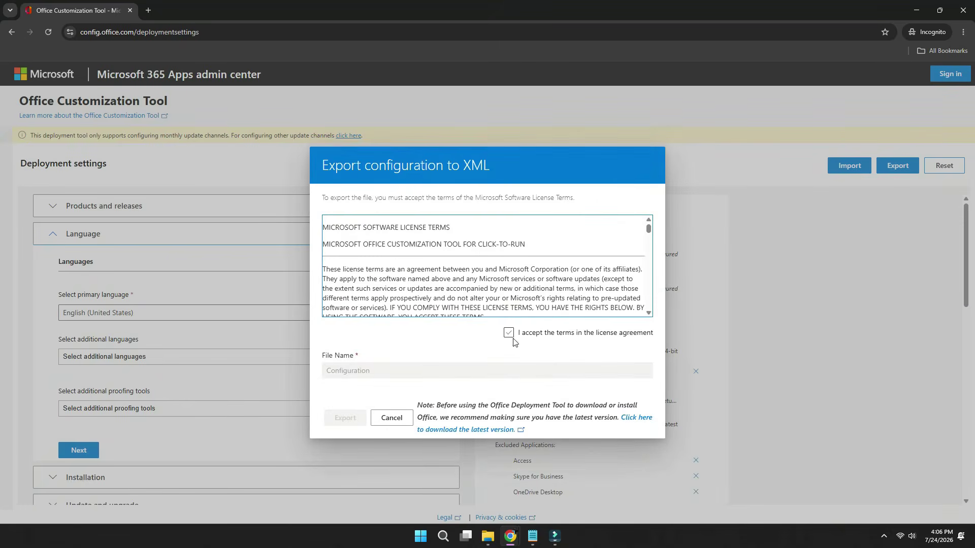
click(509, 335)
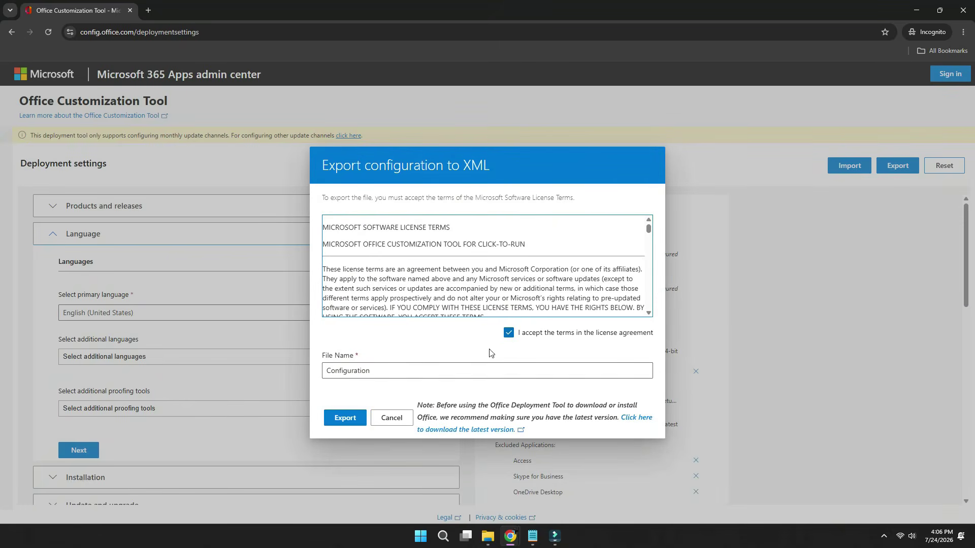
click(347, 418)
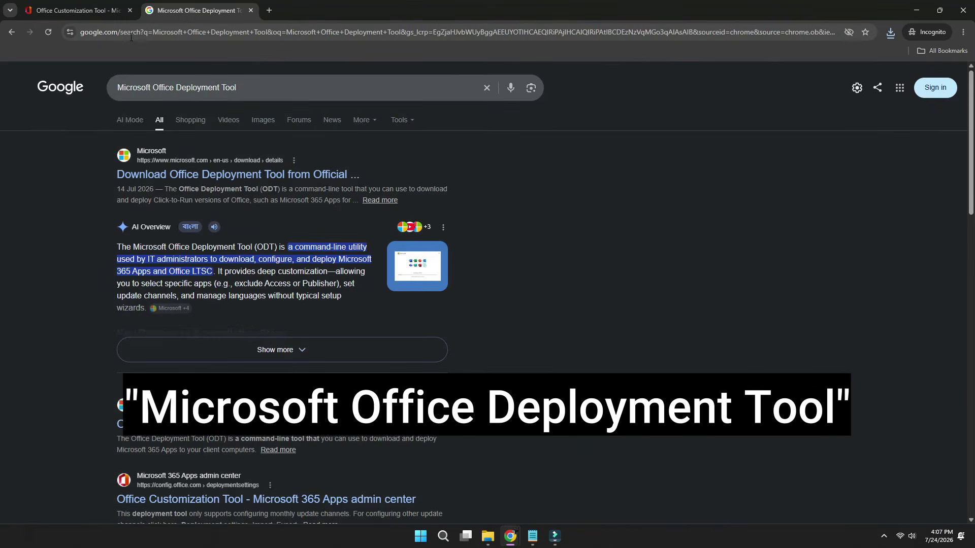
- Open Microsoft's official Office Deployment Tool page from the search results and download the tool in English
click(207, 178)
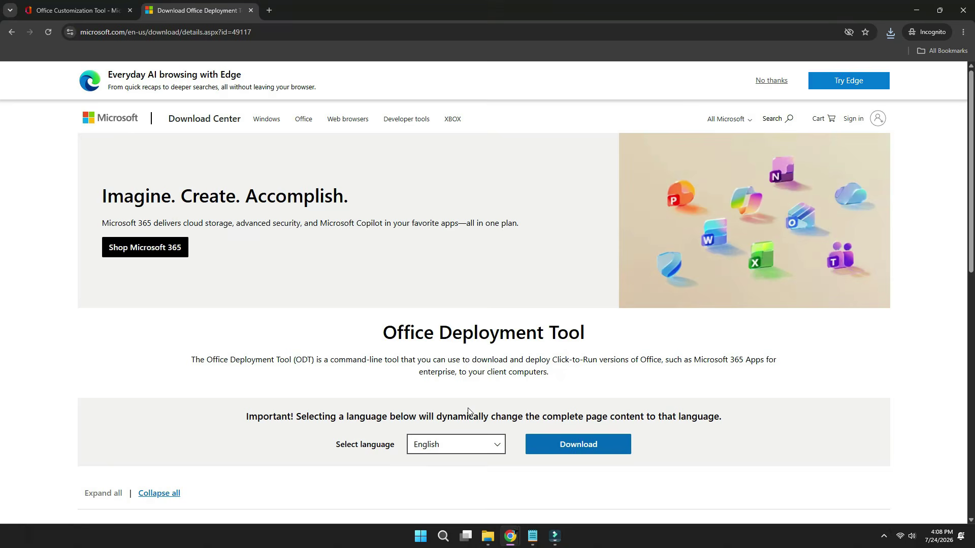
click(586, 444)
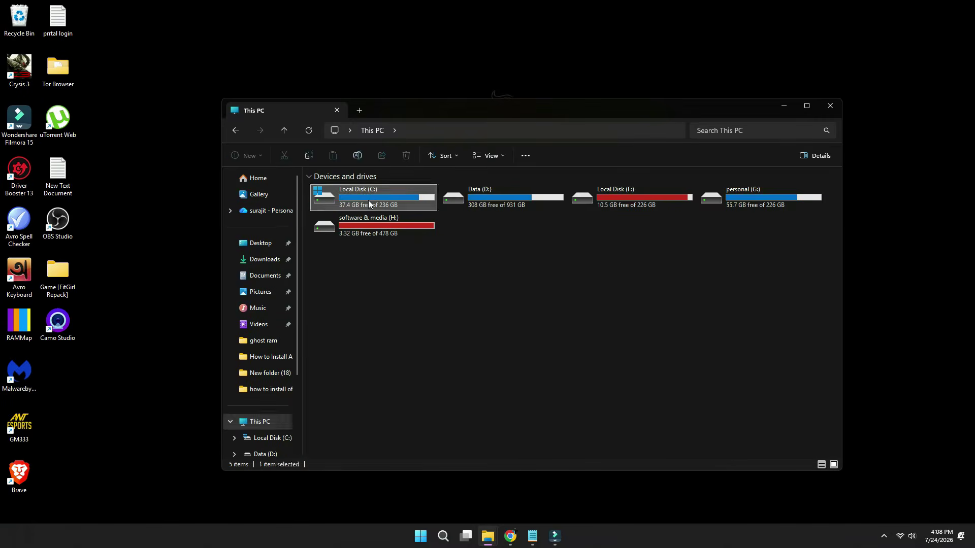
- Create a new folder named office 2024 on Local Disk (C:) in File Explorer
double_click(368, 200)
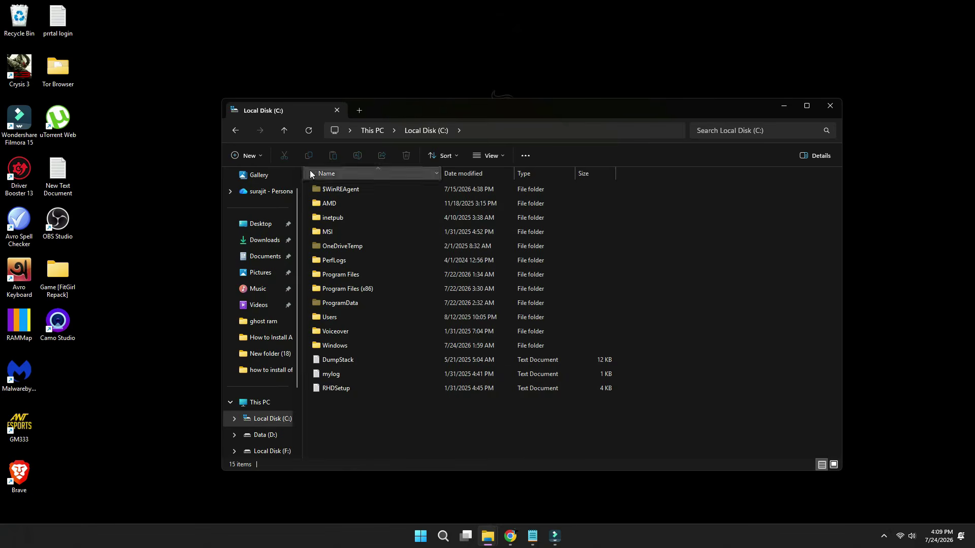
click(246, 154)
click(282, 176)
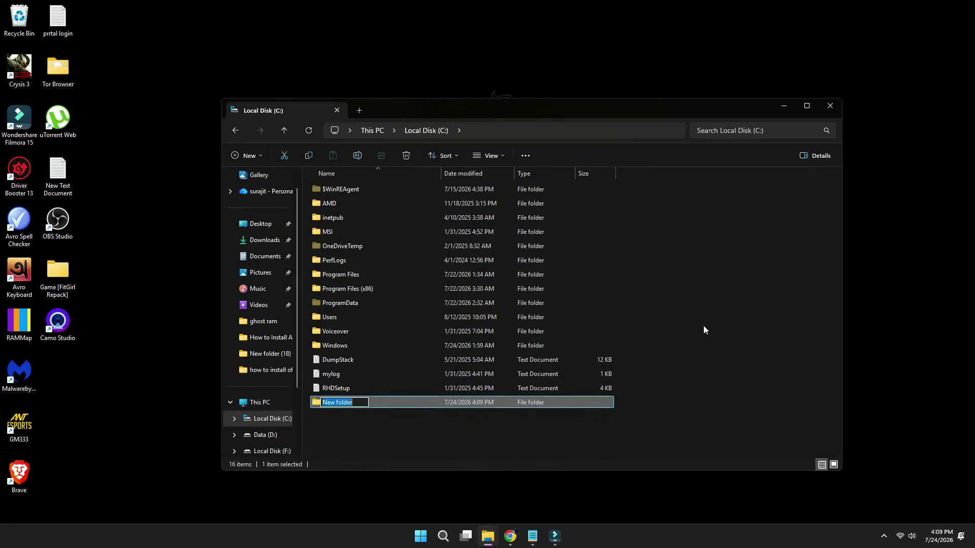
text(office)
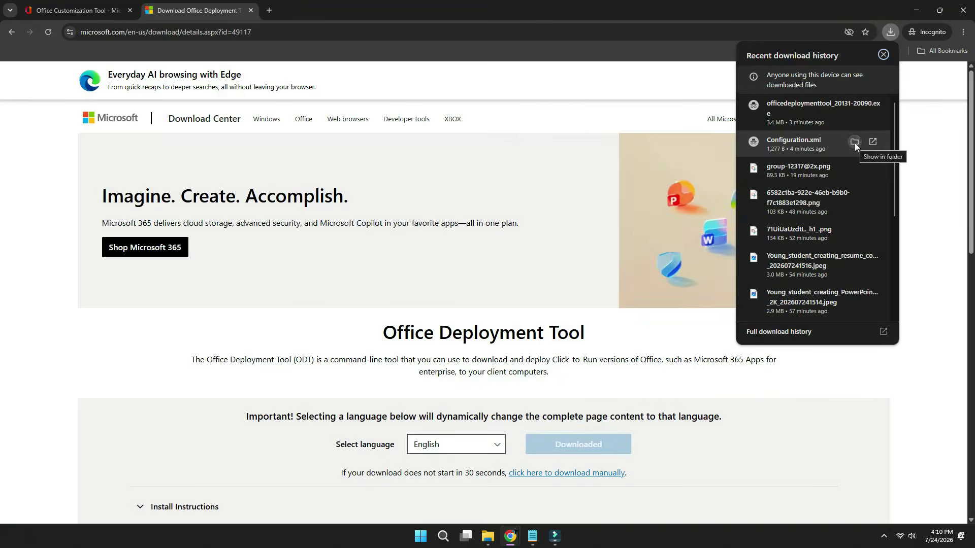
click(854, 142)
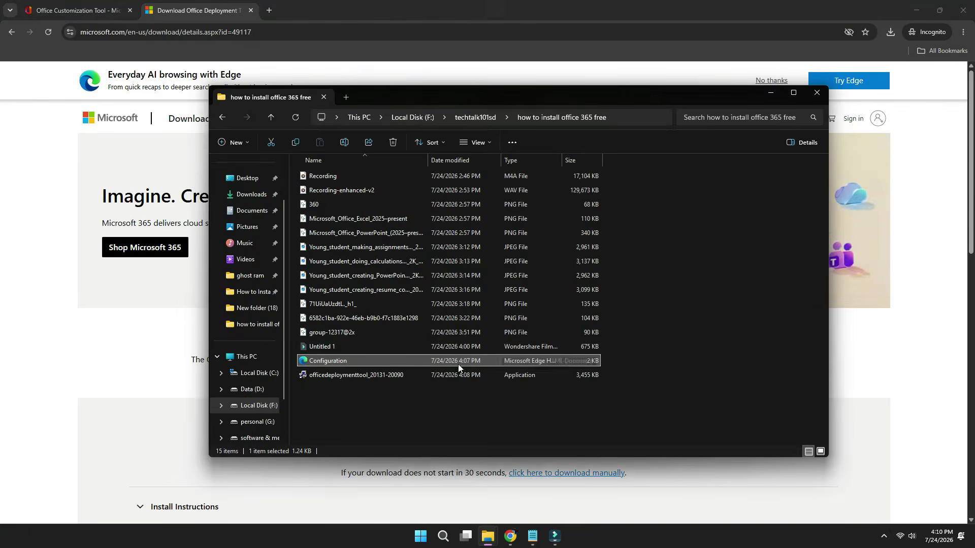
shift+click(406, 375)
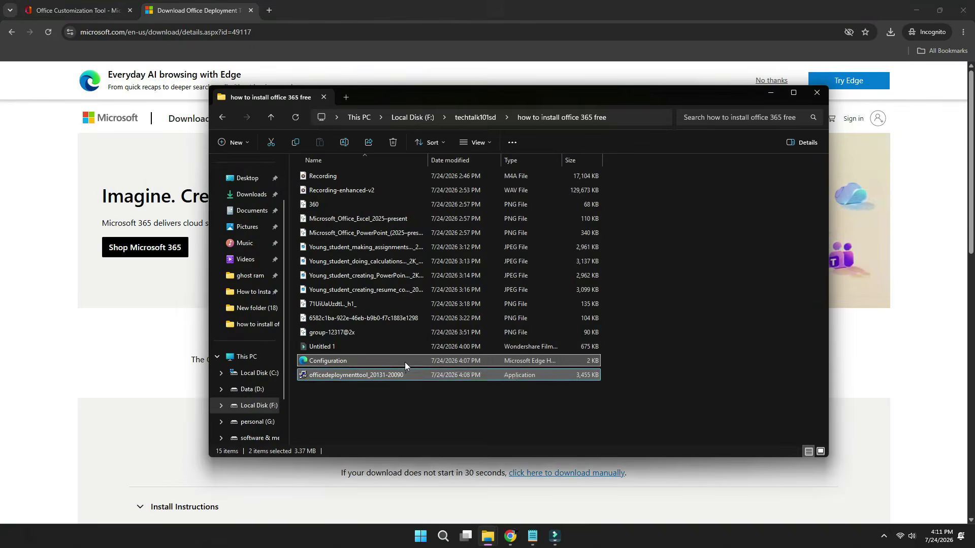
click(271, 144)
key(alt+Tab)
double_click(376, 404)
click(328, 158)
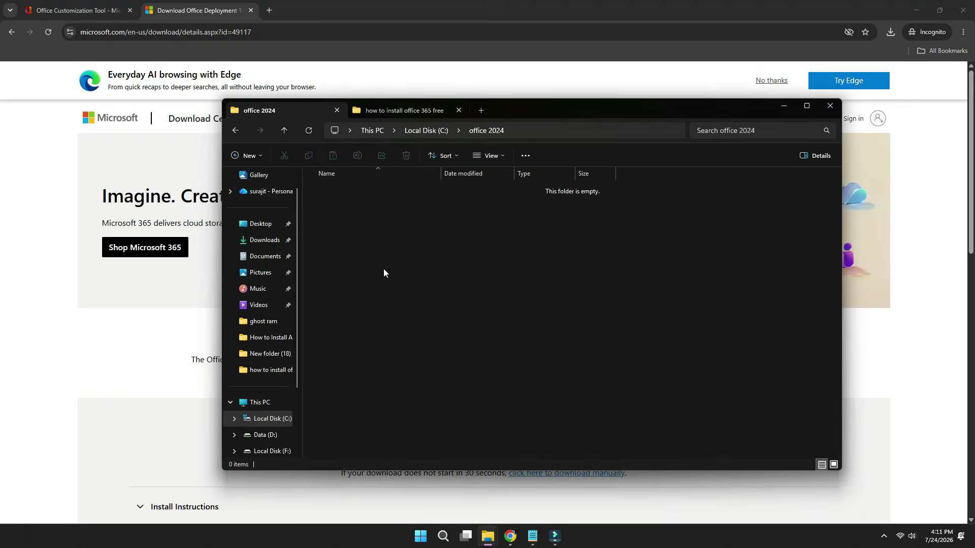
click(374, 205)
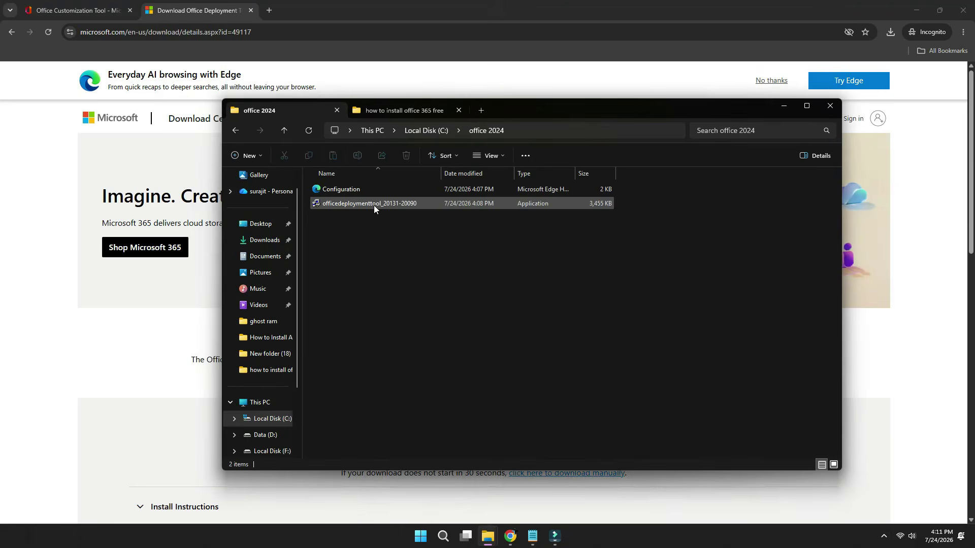
right_click(374, 205)
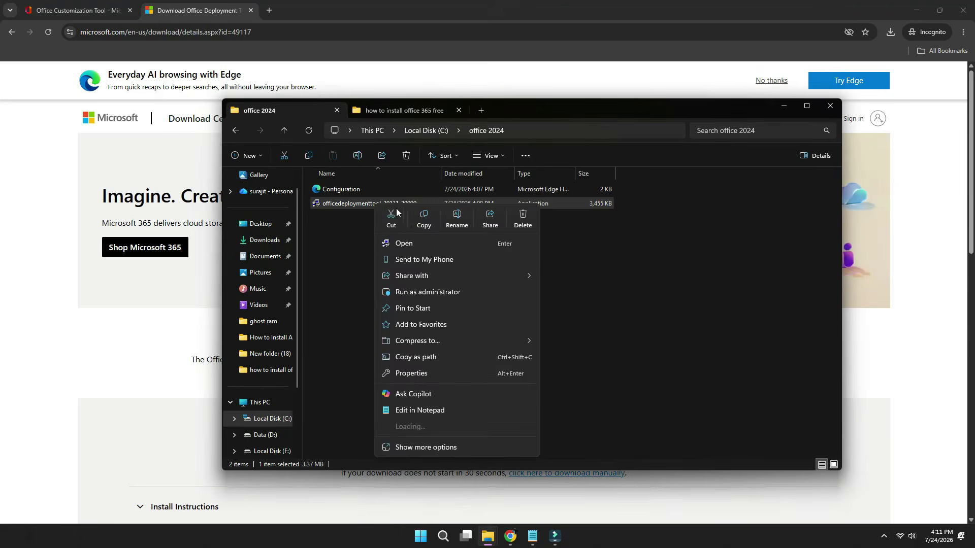
click(432, 292)
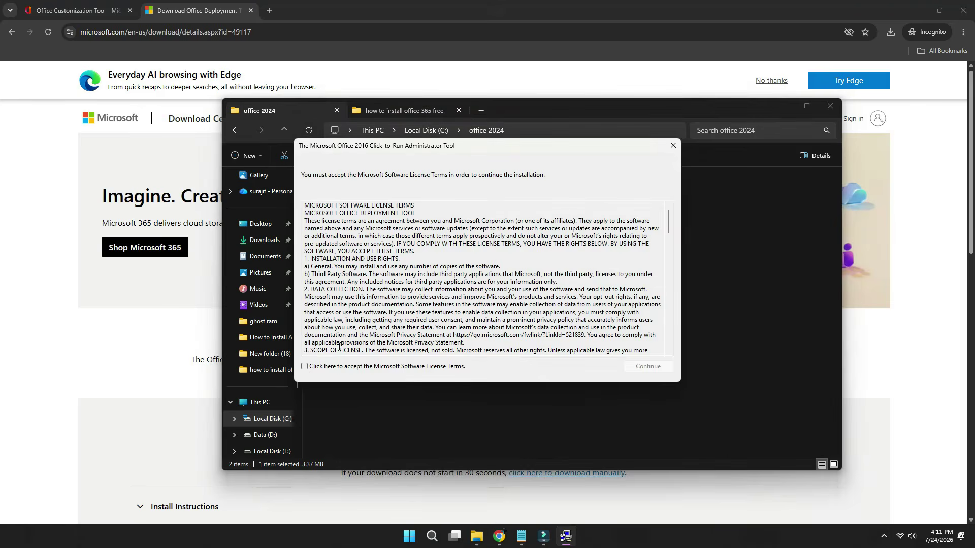
click(305, 366)
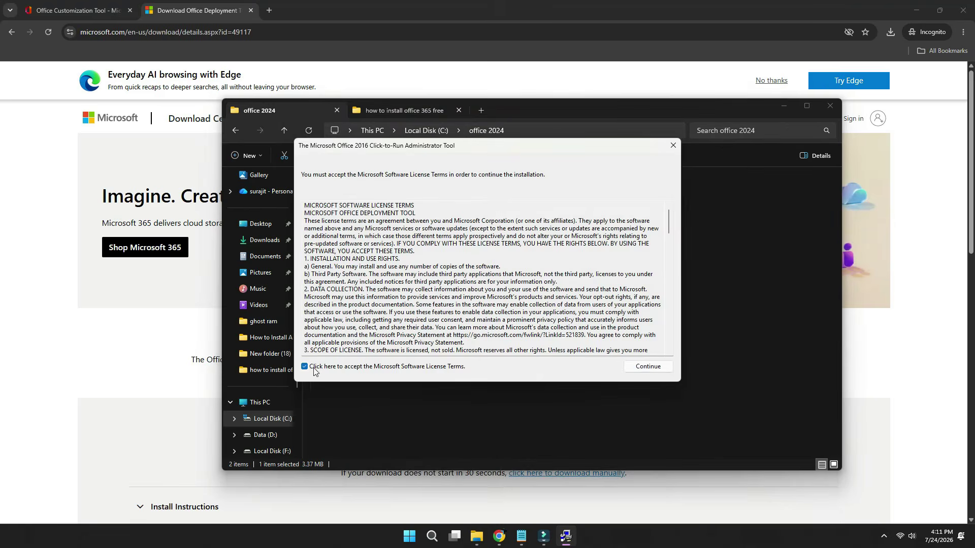
click(647, 366)
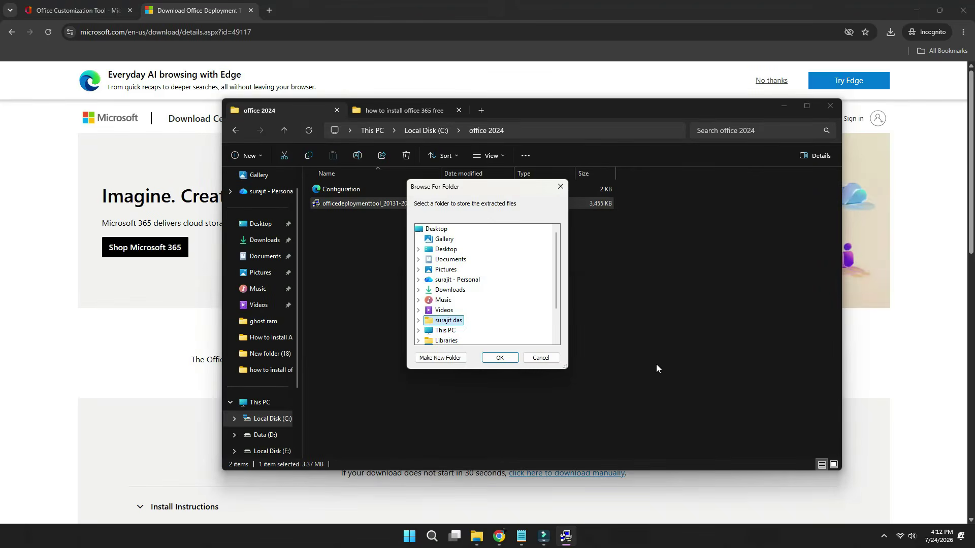
- Extract the deployment tool's files into the office 2024 folder on Local Disk (C:) and dismiss the completion dialog
click(418, 330)
click(428, 290)
click(459, 280)
click(500, 357)
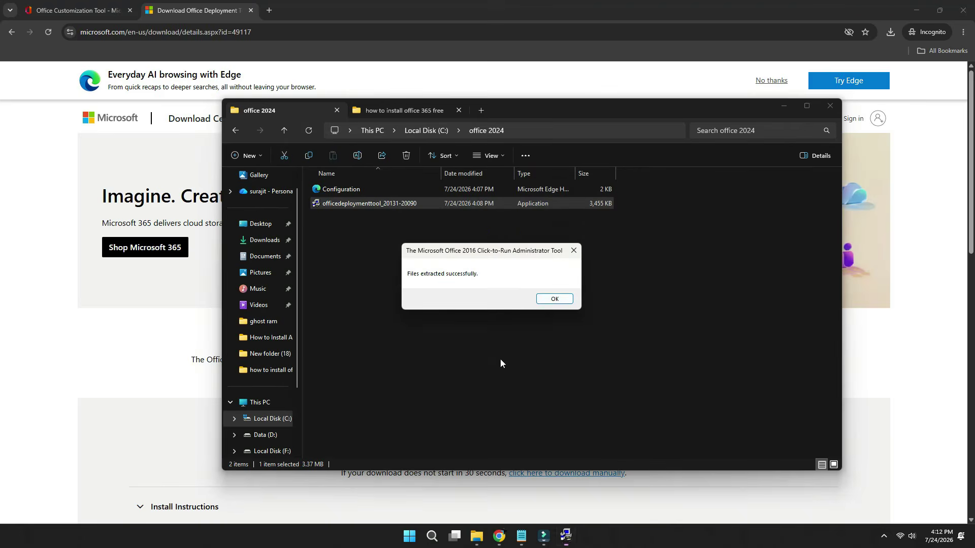
click(553, 299)
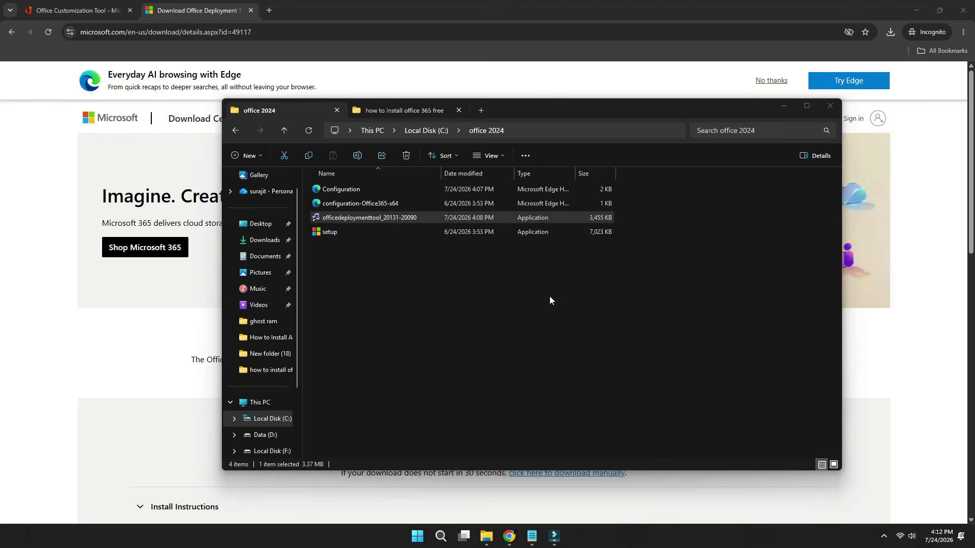
- Search Windows for Command Prompt, run it as administrator and reposition its window over the File Explorer window
key(super)
text(comm)
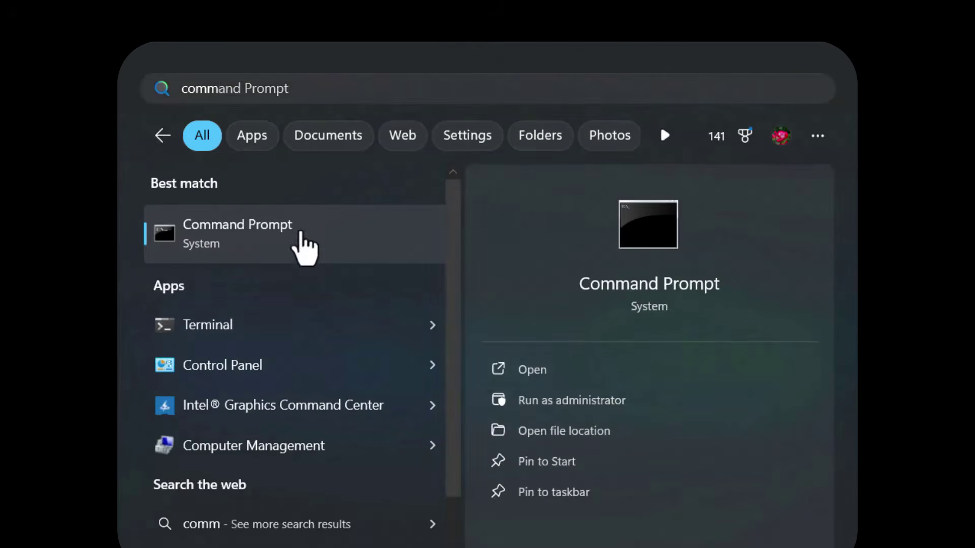
right_click(299, 233)
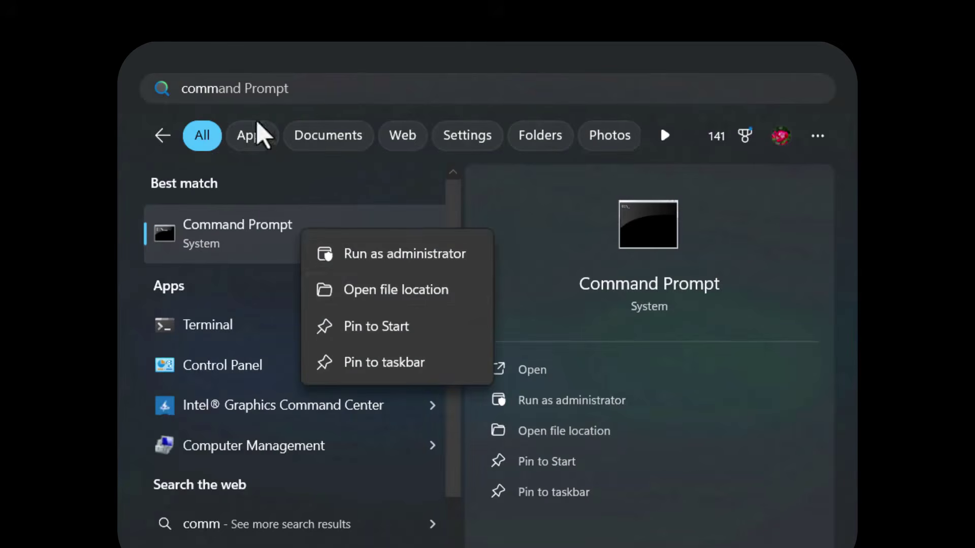
click(408, 259)
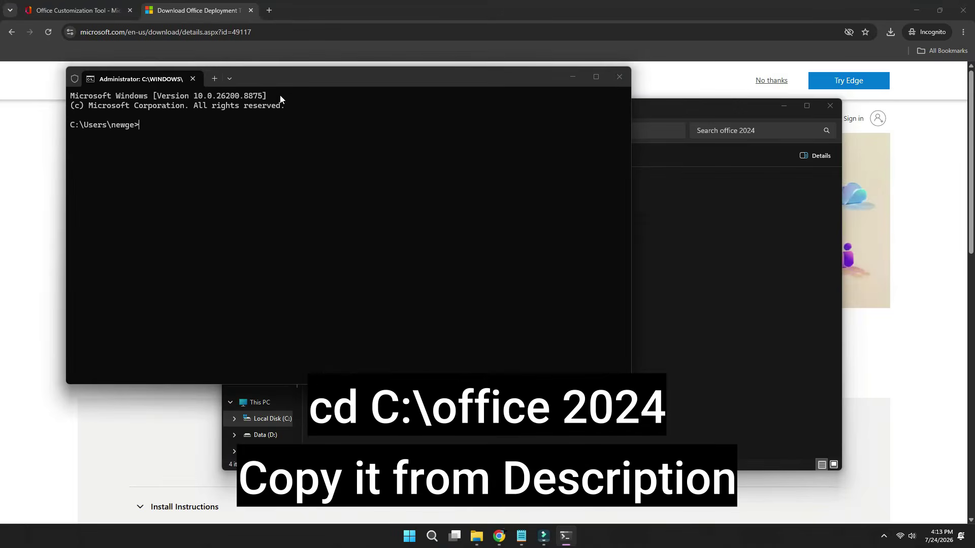
drag(296, 77, 458, 151)
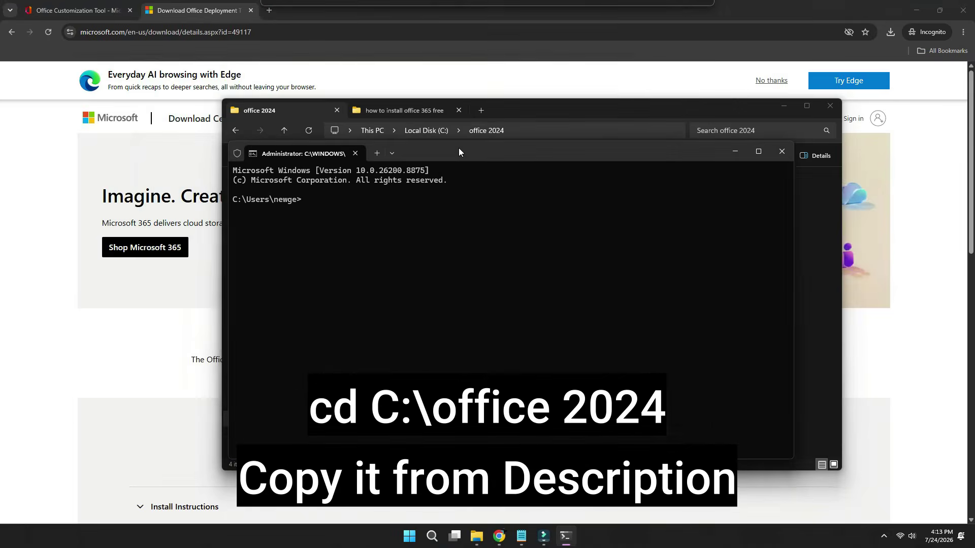
- Change the Command Prompt's working directory with cd C:\office 2024
text(cd)
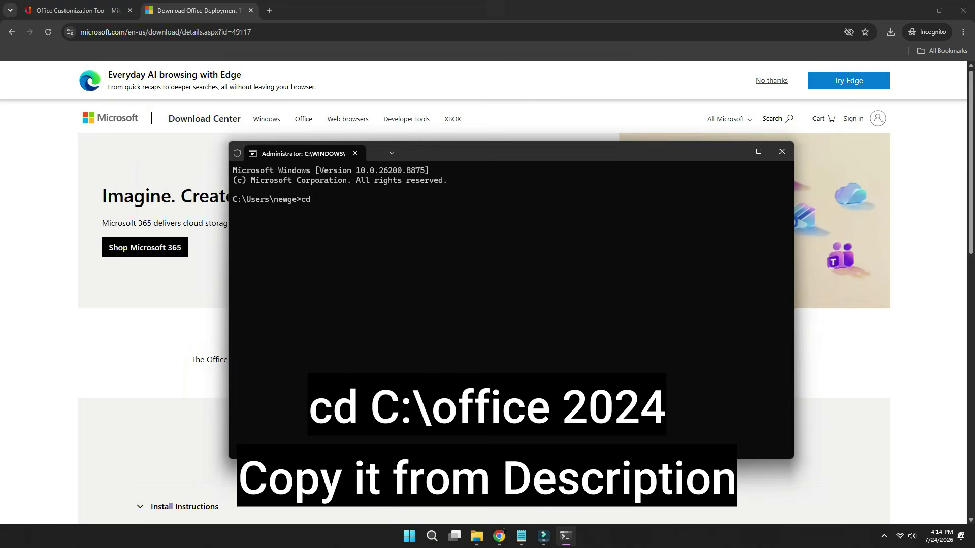
text( C:\office 2024)
key(Return)
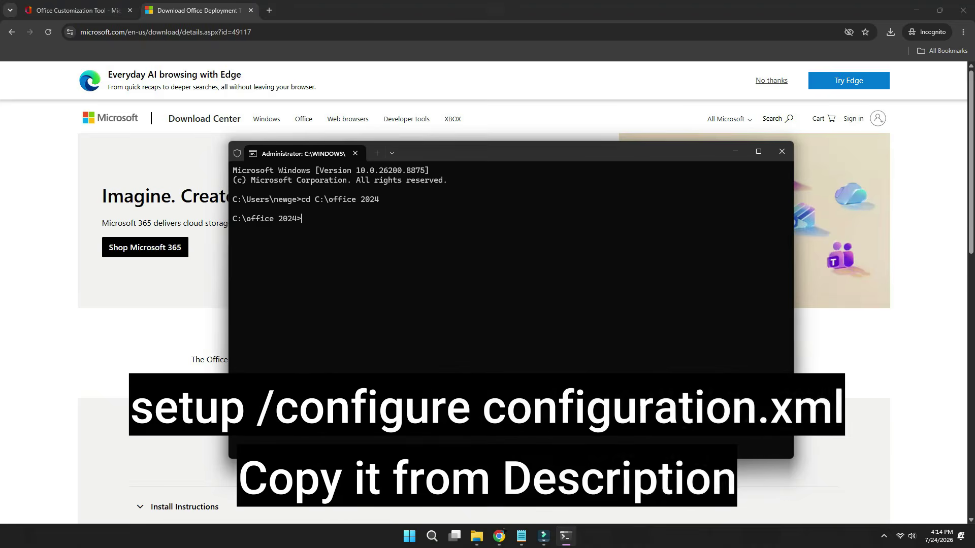
- Run setup /configure configuration.xml in the Command Prompt to install Office, and close the completion dialog and Command Prompt
text(setup /configure configuration.xml)
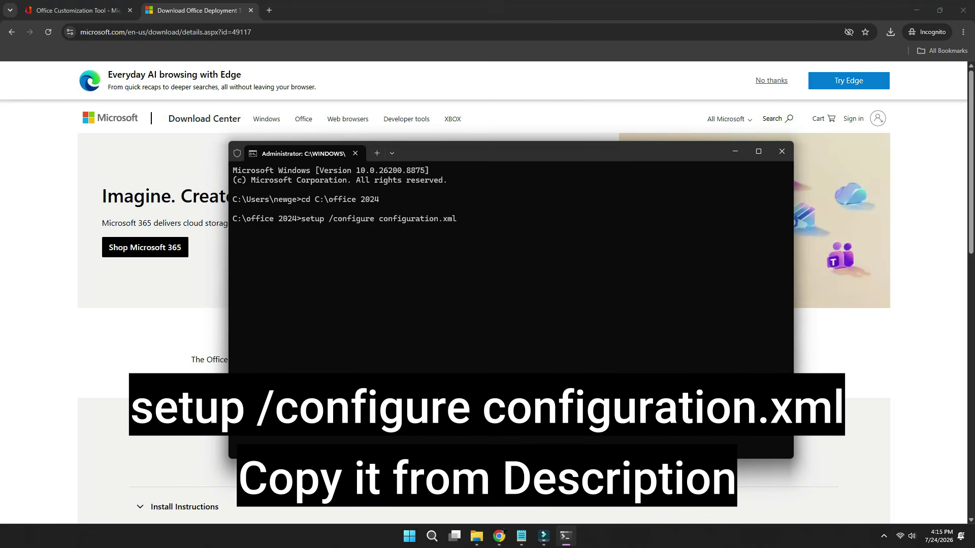
key(Return)
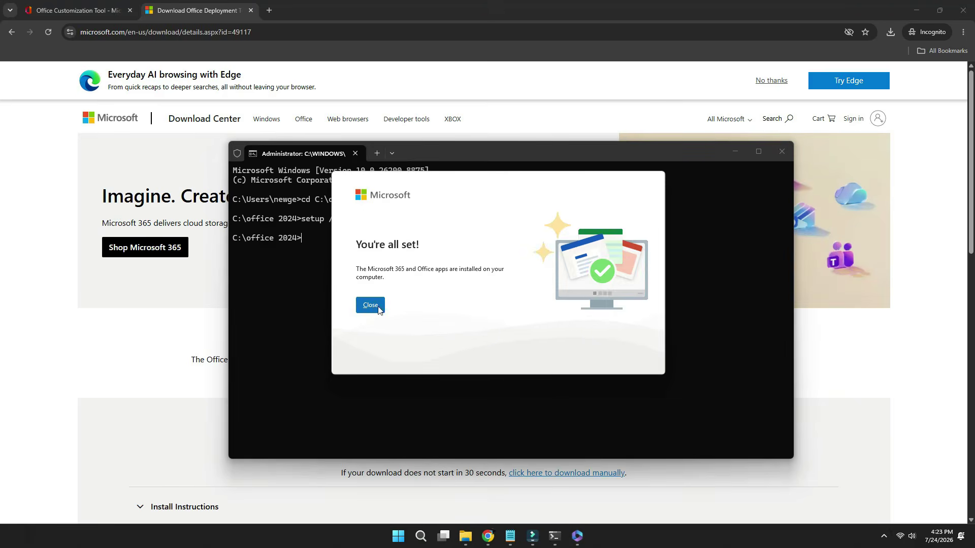
click(370, 304)
key(alt+F4)
- Launch Word, accept the Office LTSC Professional Plus 2024 license agreement and complete the privacy notices
key(super)
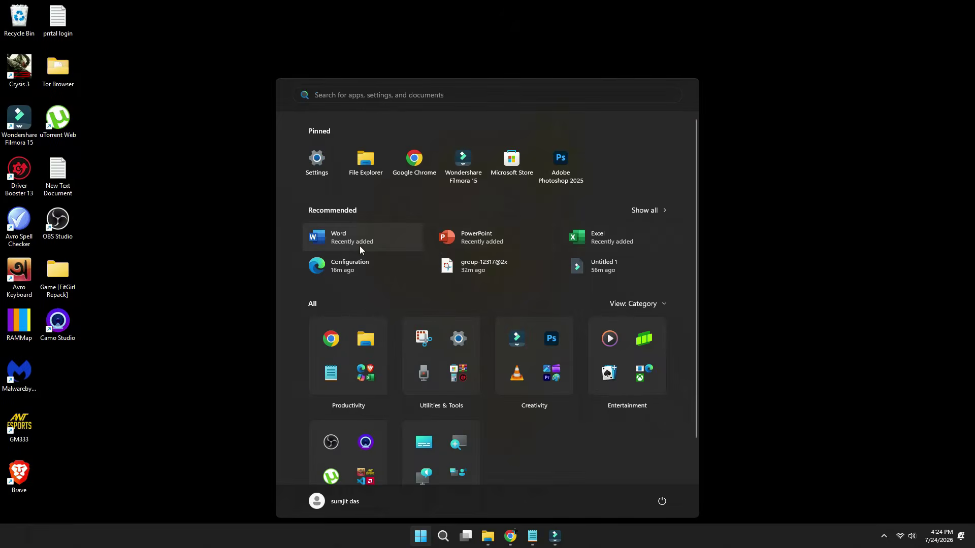
click(359, 243)
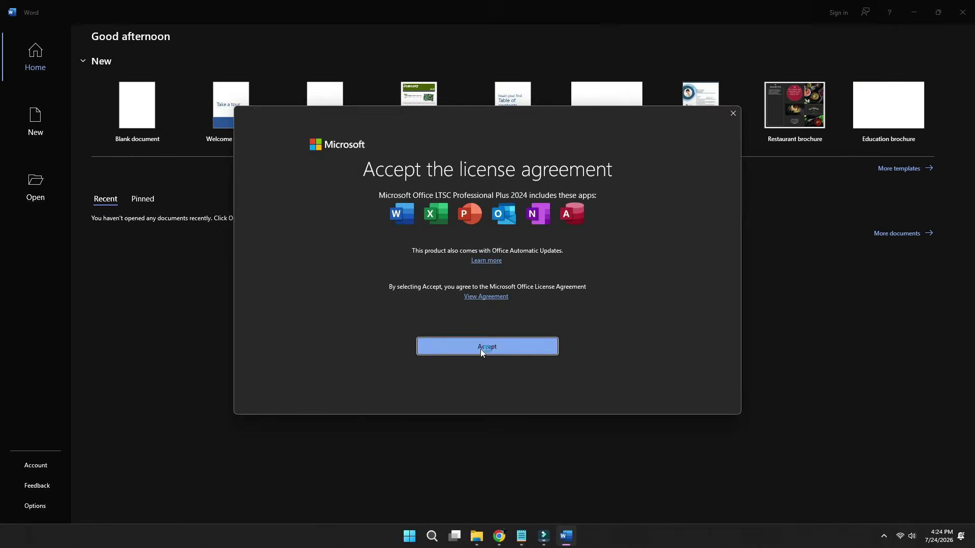
click(482, 351)
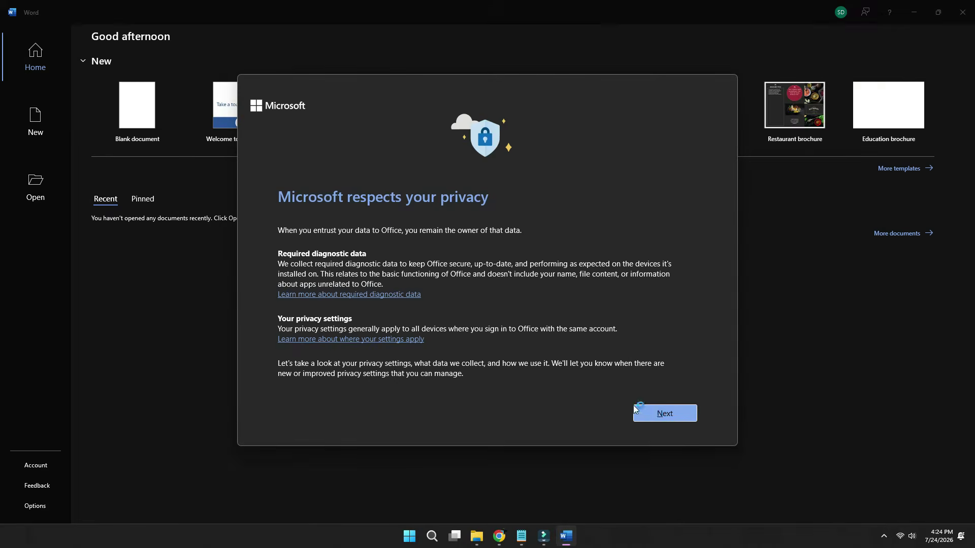
click(652, 415)
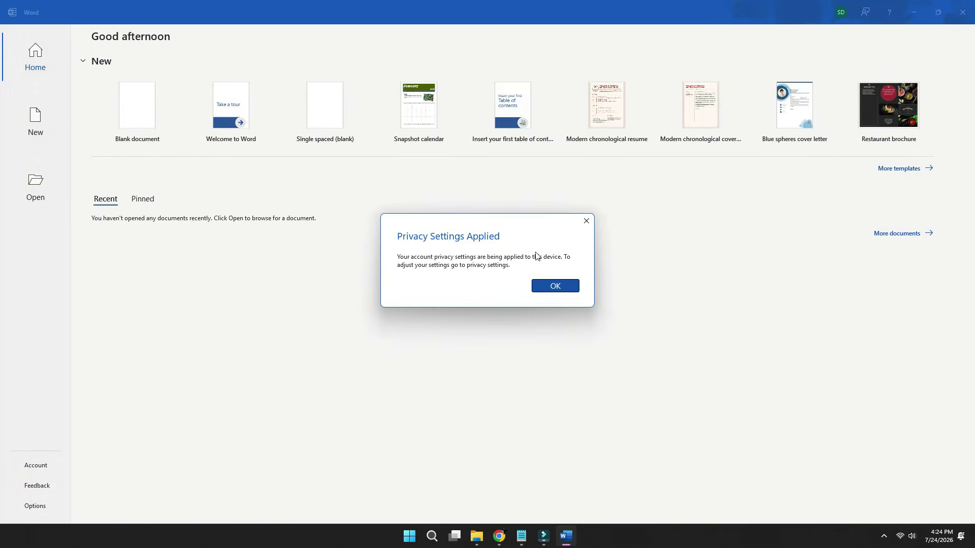
click(558, 288)
- Create a blank Word document and enter the text "test"
click(146, 119)
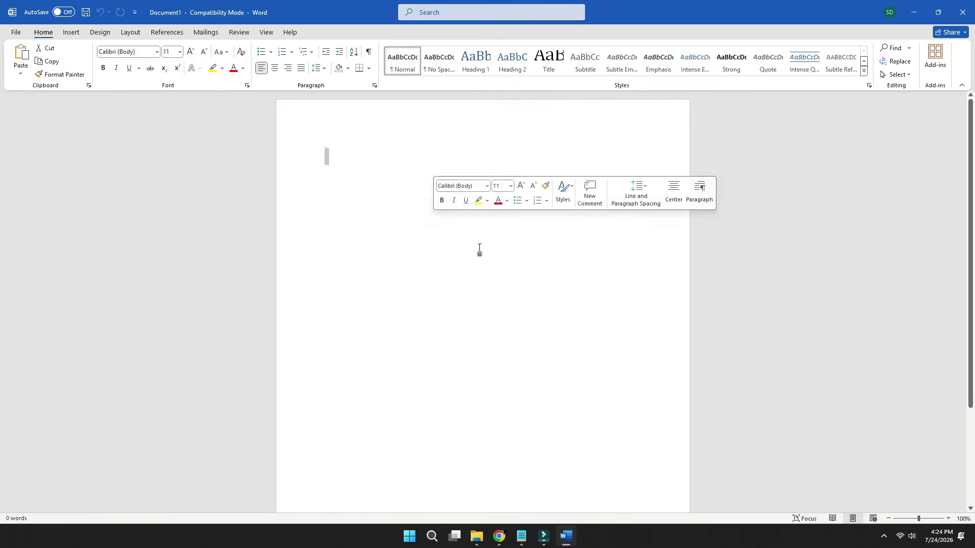
text(test)
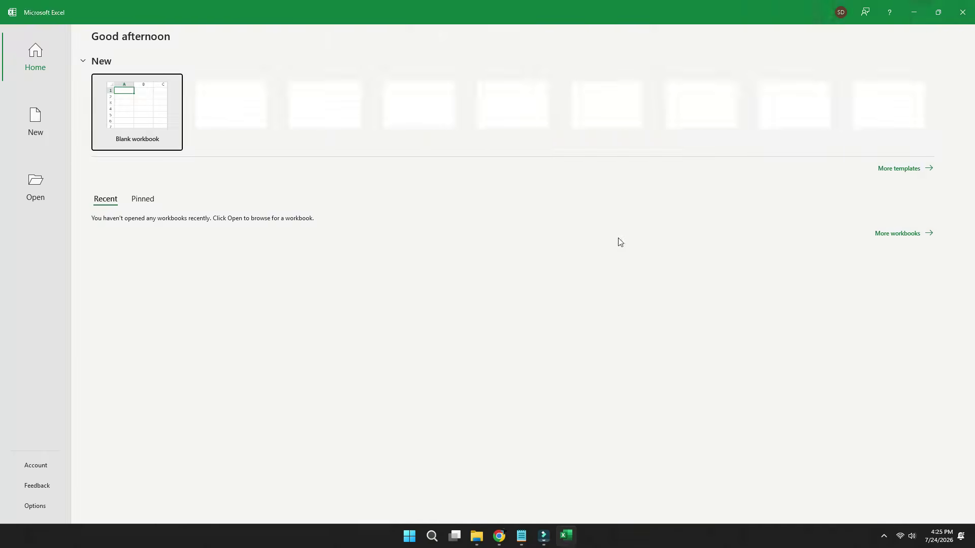
- Create a blank workbook in Excel and accept the Colorful theme for the apps
click(152, 131)
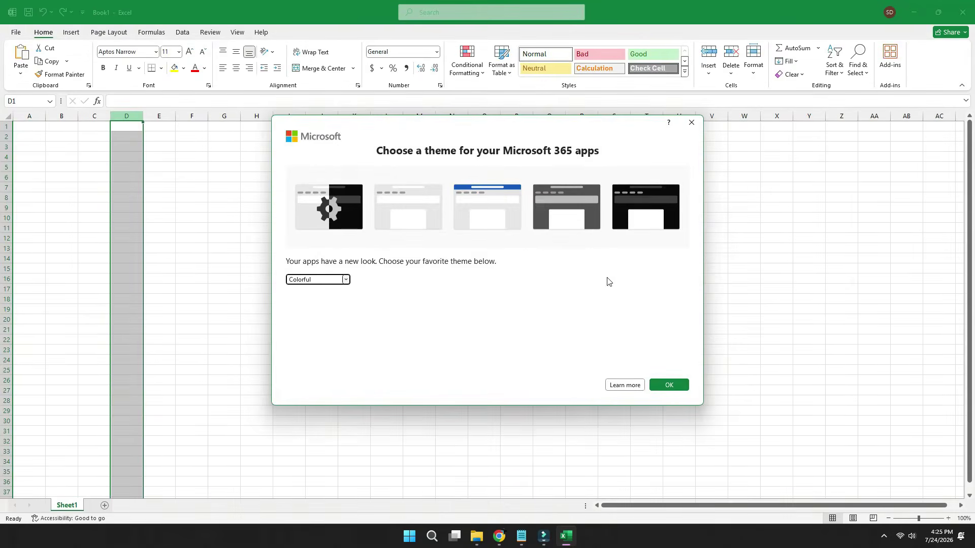
click(669, 385)
click(191, 208)
click(223, 188)
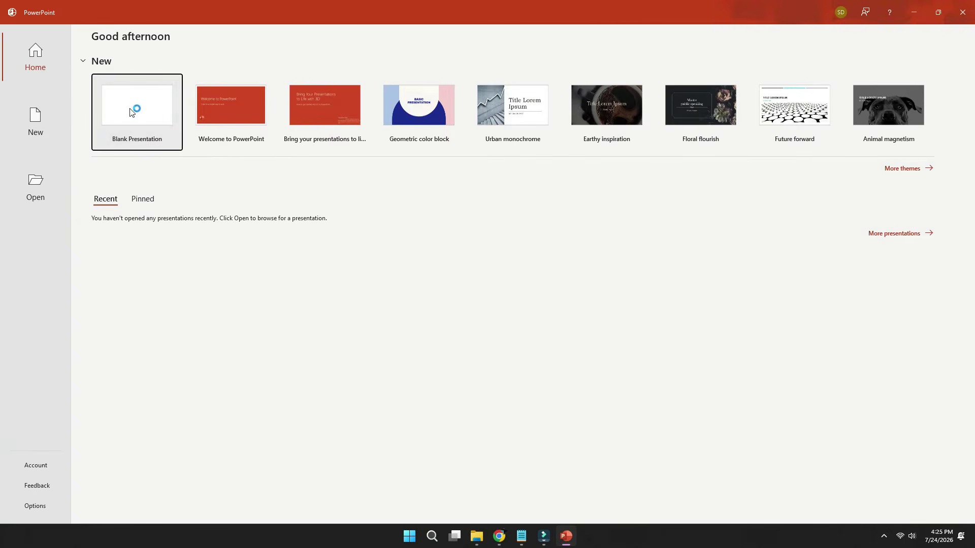
- Create a blank presentation in PowerPoint, activate its title placeholder and close the program
click(132, 109)
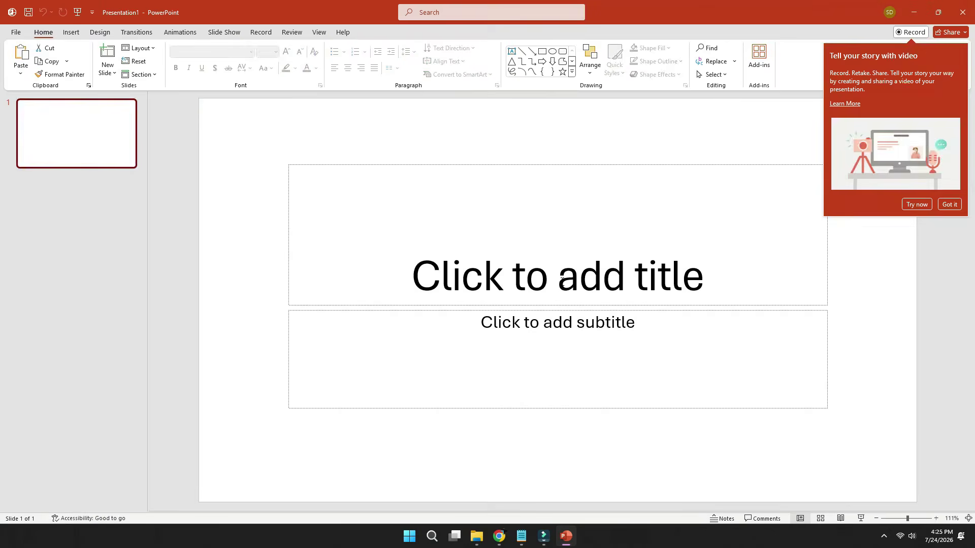
click(561, 281)
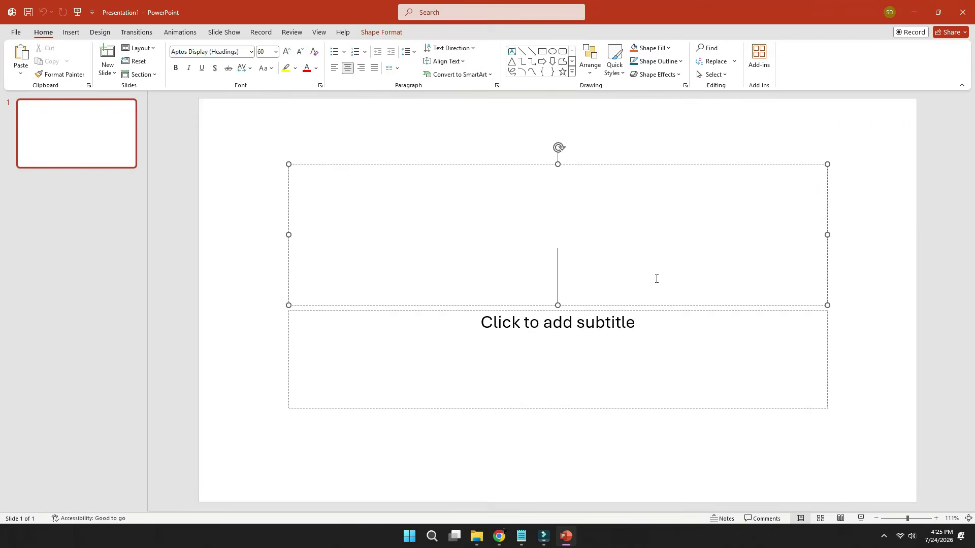
click(964, 9)
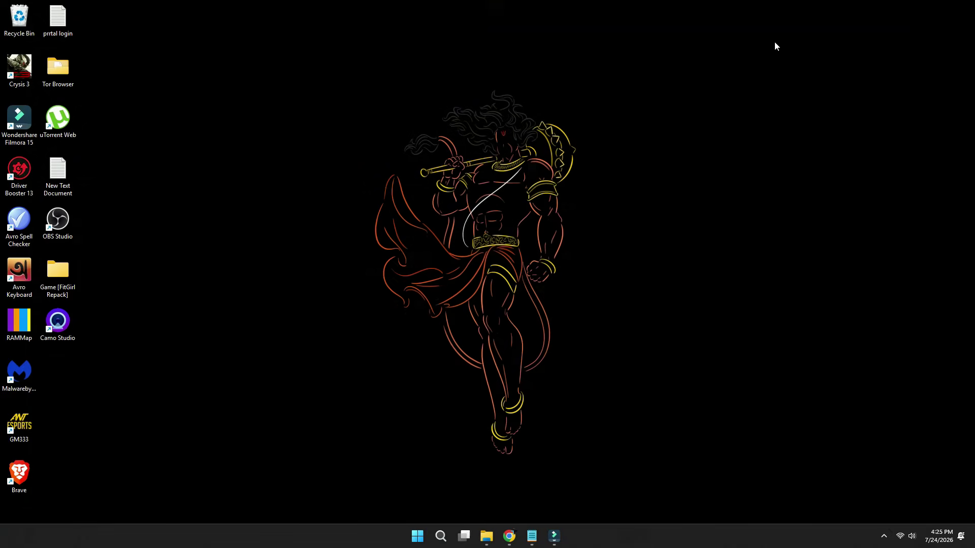
- Open Windows Defender Firewall with Advanced Security through the Windows Security firewall settings
click(421, 535)
click(317, 162)
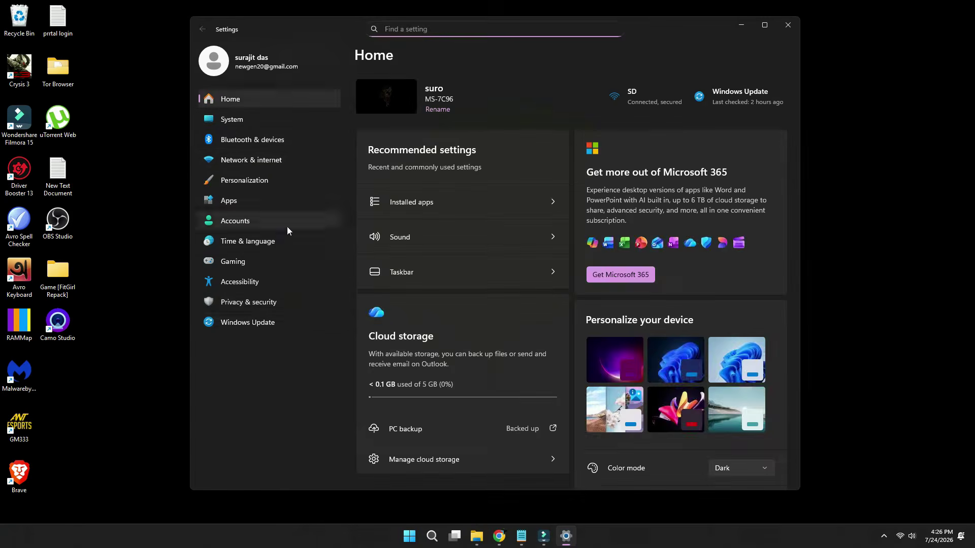
click(300, 295)
click(426, 115)
click(467, 231)
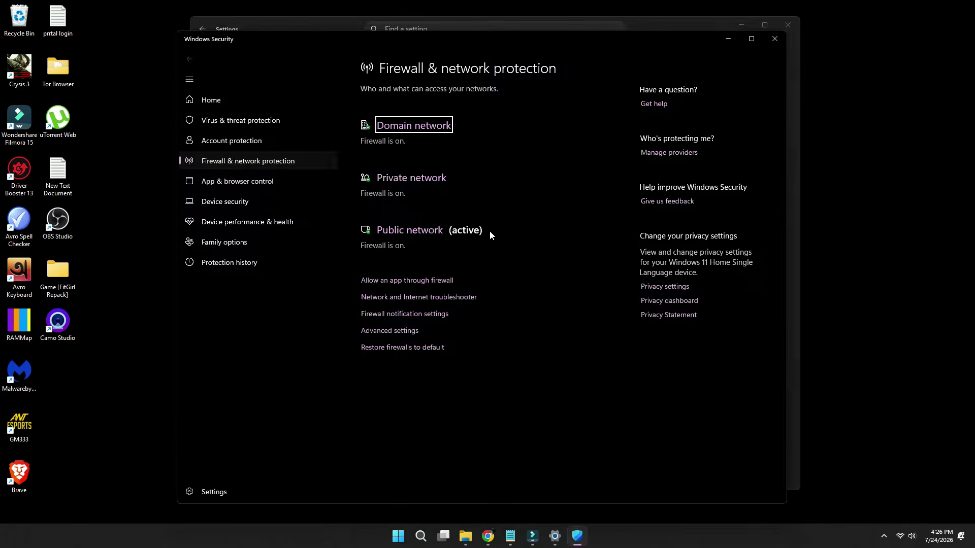
click(389, 331)
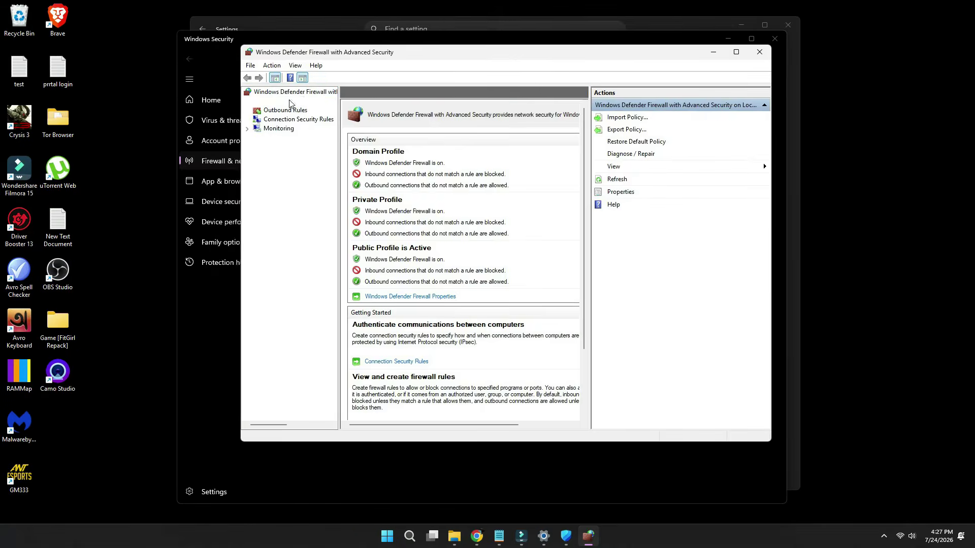
- Start a new inbound program rule and copy the path of WINWORD from Word's file location
right_click(283, 101)
click(305, 107)
click(409, 398)
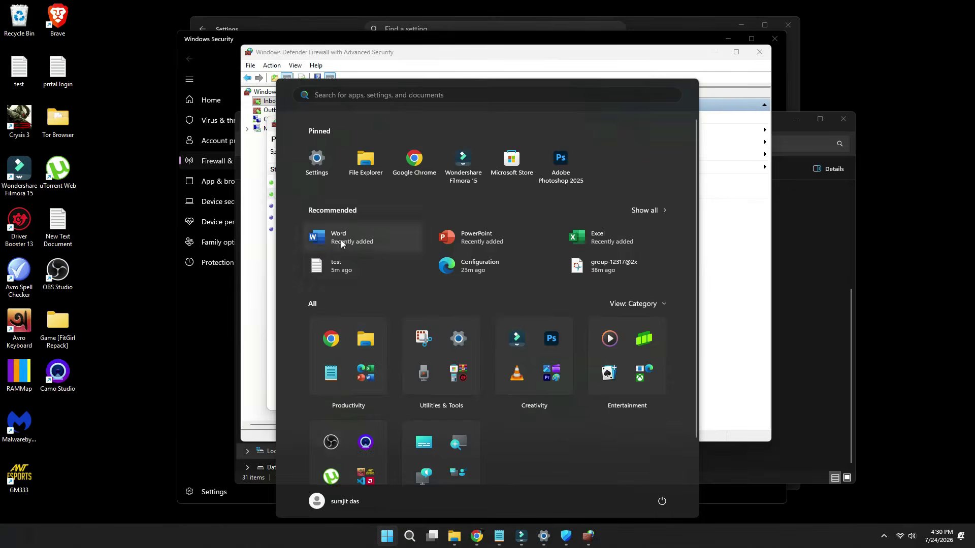
right_click(346, 243)
click(388, 282)
right_click(388, 464)
click(462, 298)
right_click(393, 465)
click(459, 362)
- Complete the inbound rule blocking the connection for C:\Program Files\Microsoft Office\root\Office16\WINWORD.EXE
key(alt+Tab)
click(510, 245)
text("C:\Program Files\Microsoft Office\root\Office16\WINWORD.EXE")
key(Return)
click(553, 305)
click(553, 394)
click(553, 394)
click(553, 394)
key(Return)
- Create an outbound rule for the copied WINWORD.EXE path that blocks the connection, and name it "word"
click(284, 110)
click(621, 117)
key(Return)
click(572, 381)
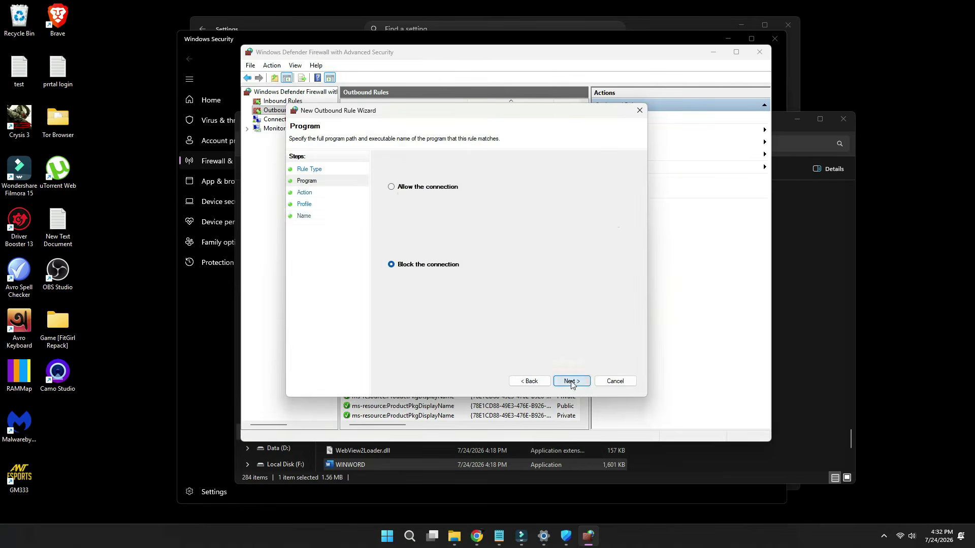
click(571, 381)
click(571, 381)
text(word)
click(572, 381)
- Start a new inbound rule and copy the path of POWERPNT from PowerPoint's file location
click(283, 101)
click(622, 117)
click(387, 536)
right_click(483, 235)
click(532, 281)
right_click(406, 495)
click(468, 373)
- Set the inbound rule's program path to C:\Program Files\Microsoft Office\root\Office16\POWERPNT.EXE, block the connection and name it "powerpoint"
text(C:\Program Files\Microsoft Office\root\Office16\POWERPNT.EXE)
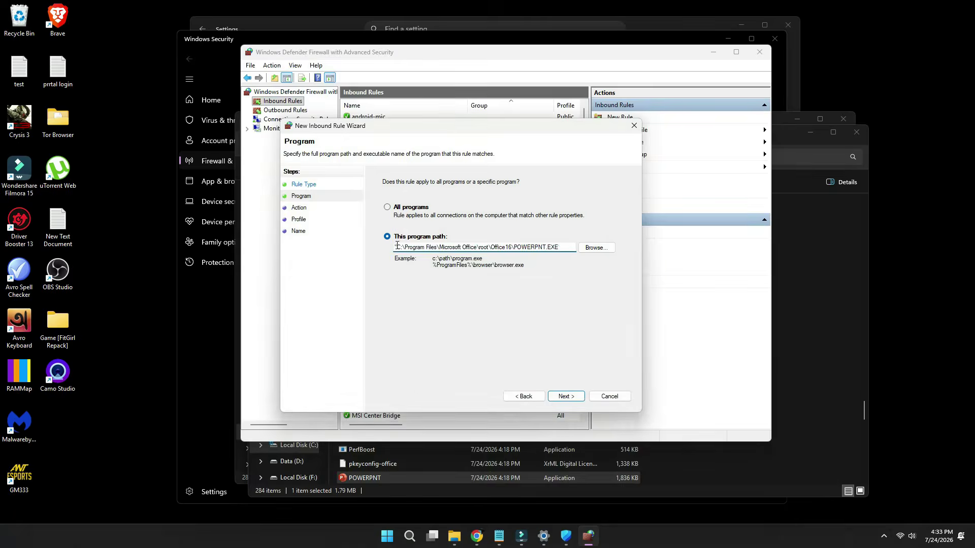
click(564, 396)
click(564, 396)
click(564, 396)
text(powerpoint)
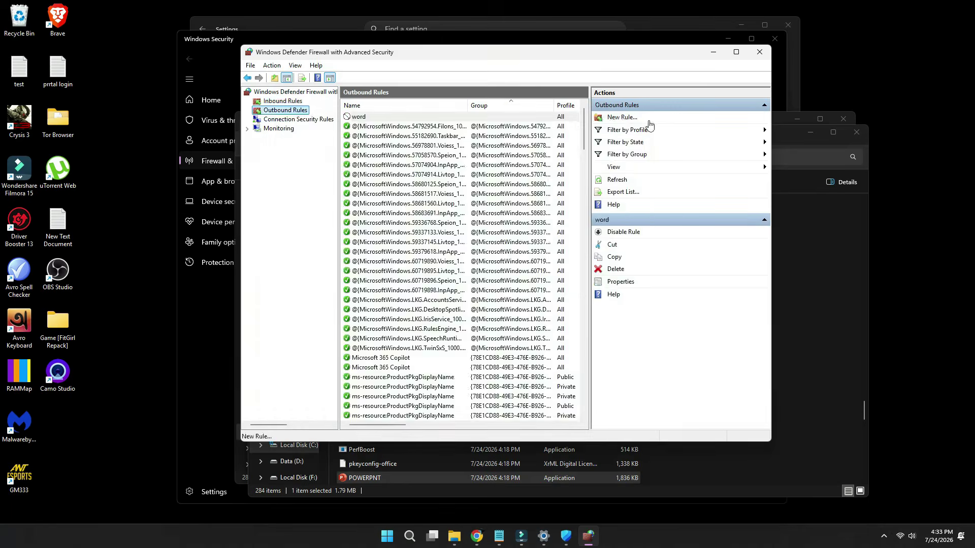
- Create an outbound rule named "powerpoint" that blocks PowerPoint's connections
click(649, 122)
click(622, 398)
- Locate Excel's executable and set the outbound rule's program path to C:\Program Files\Microsoft Office\root\Office16\EXCEL.EXE
right_click(589, 235)
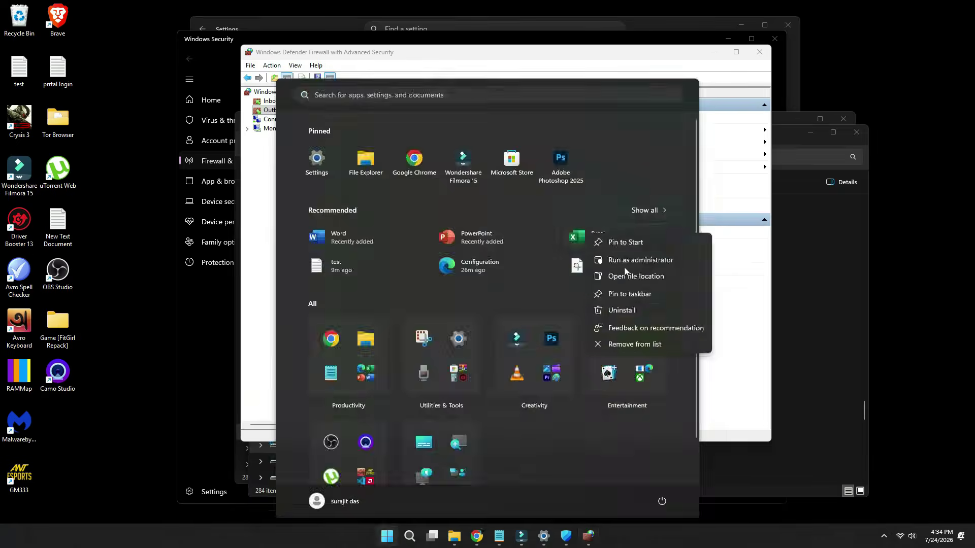
click(629, 276)
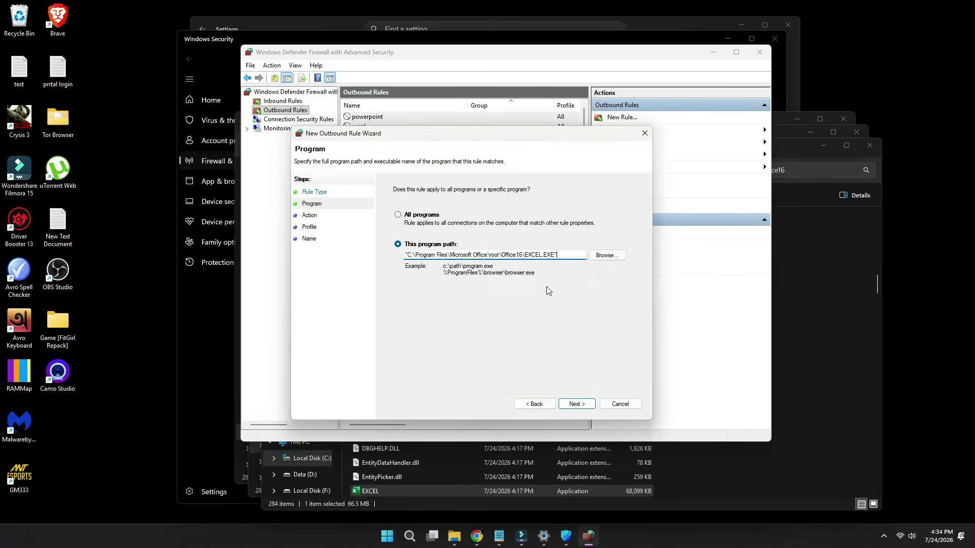
click(576, 404)
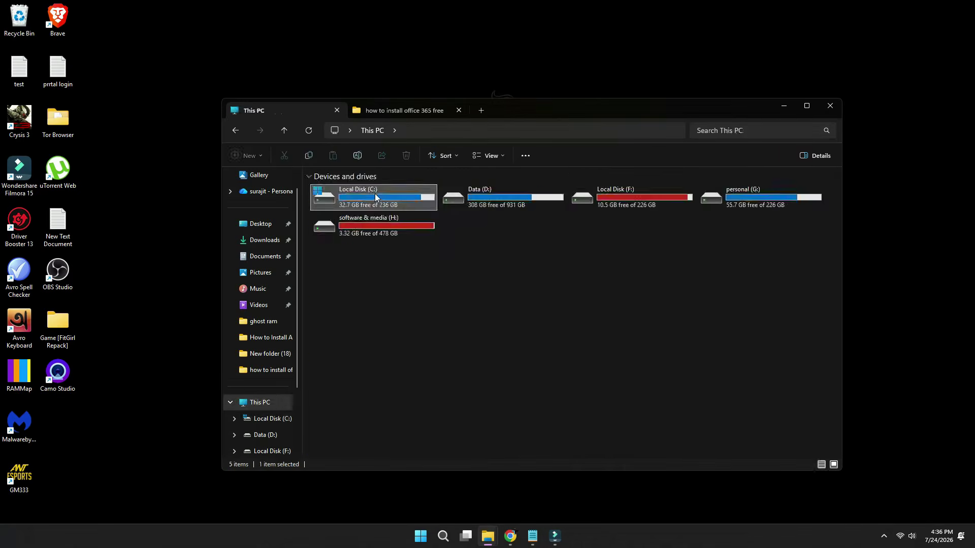
- Open the Office16 folder inside Program Files\Microsoft Office on Local Disk (C:) in File Explorer
double_click(374, 193)
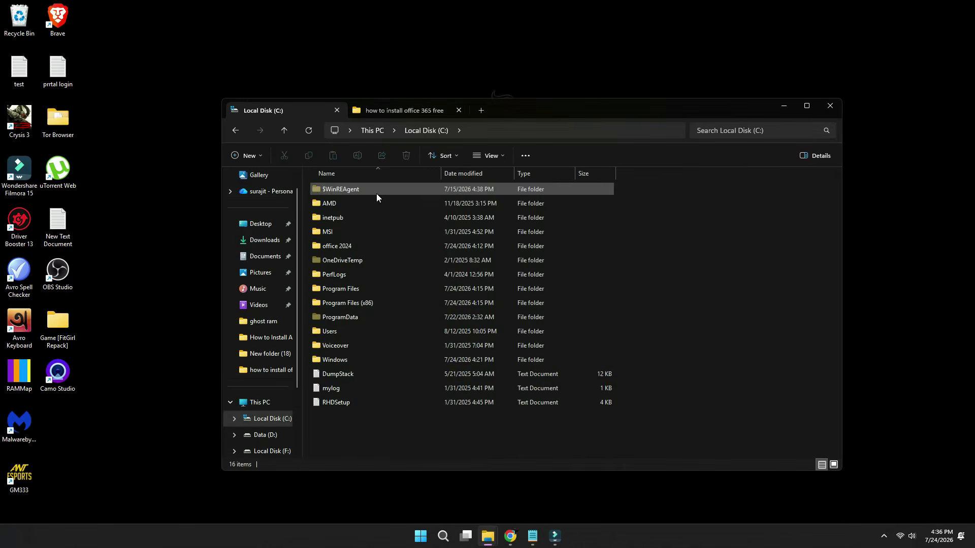
double_click(373, 289)
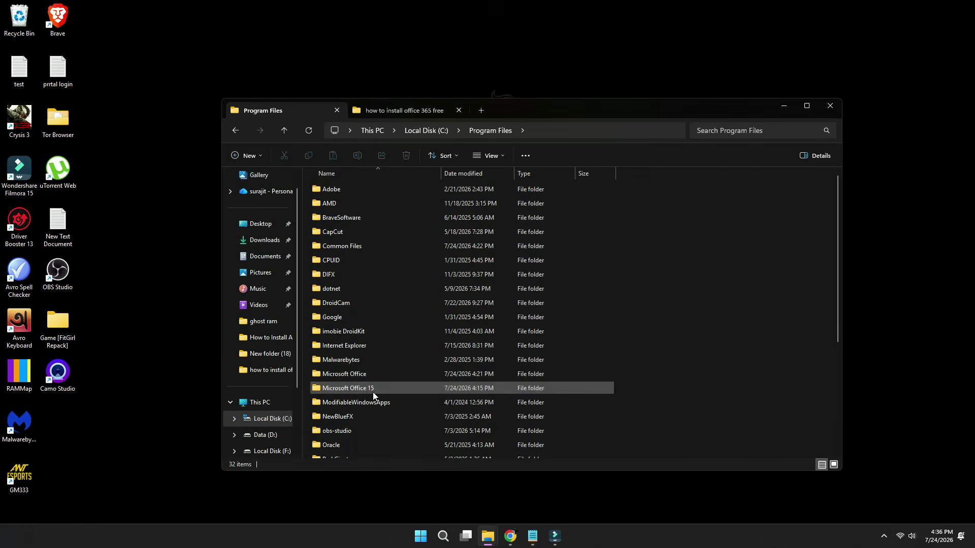
click(357, 376)
double_click(357, 375)
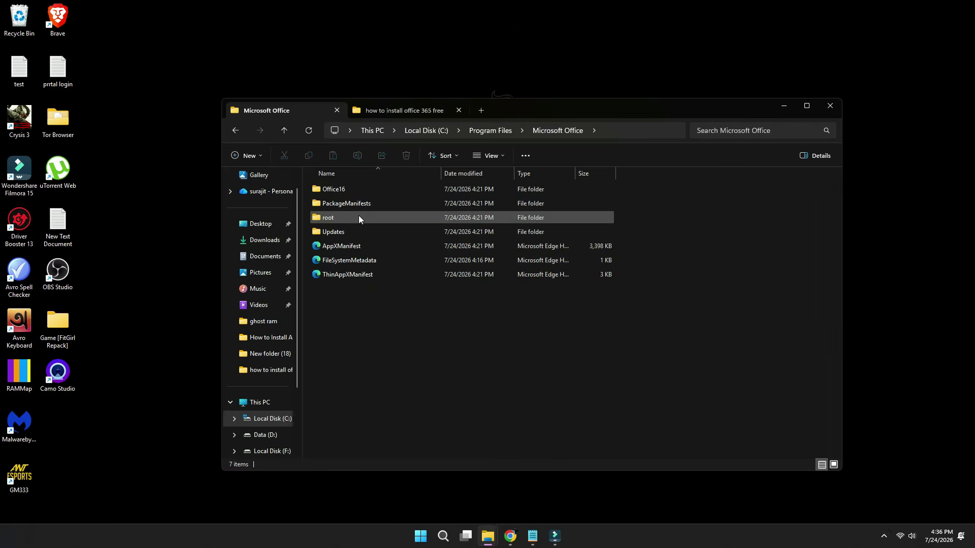
double_click(360, 190)
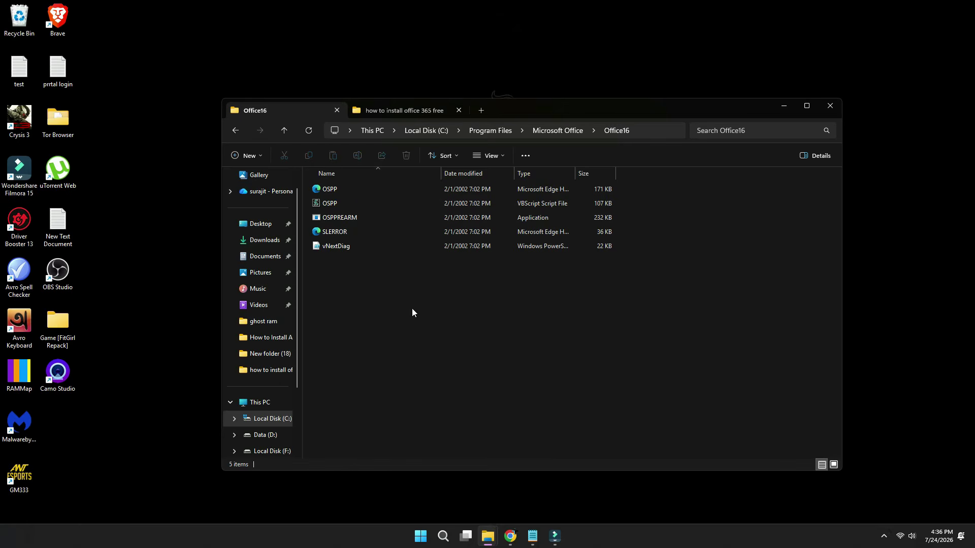
- Run OSPPREARM as administrator three times in a row
right_click(356, 217)
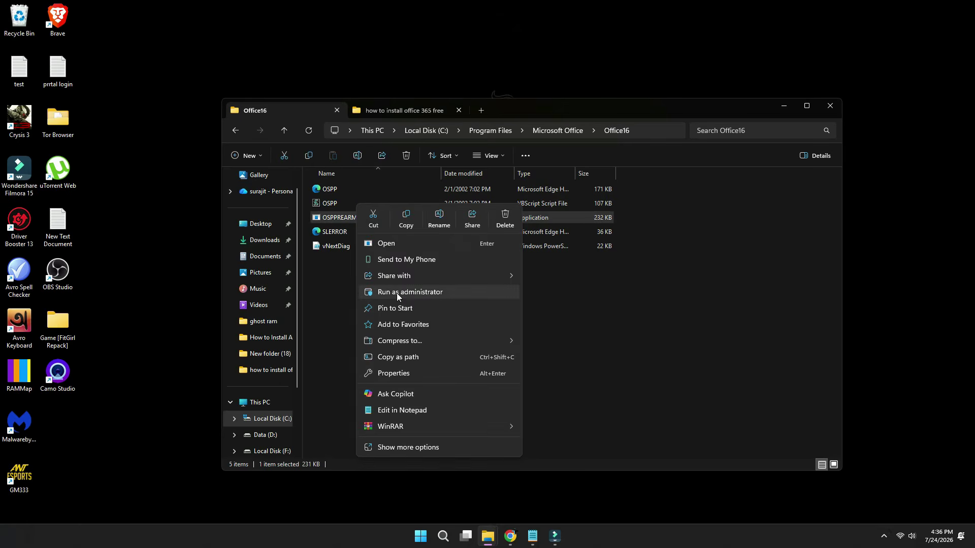
click(404, 293)
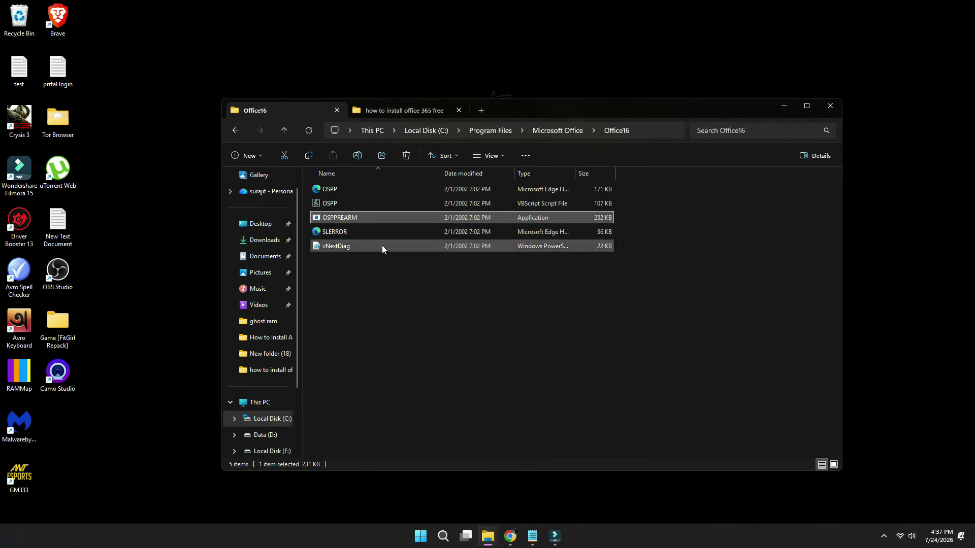
right_click(362, 218)
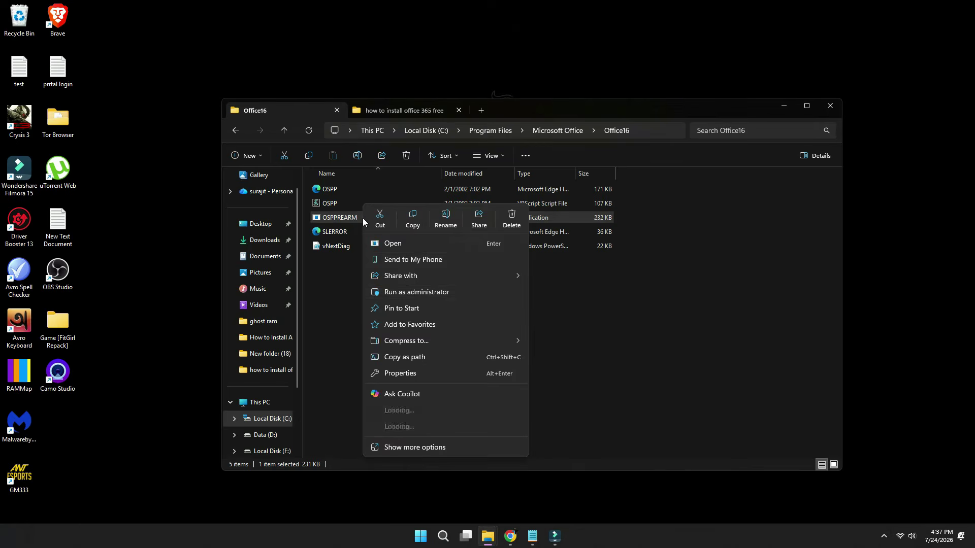
click(418, 296)
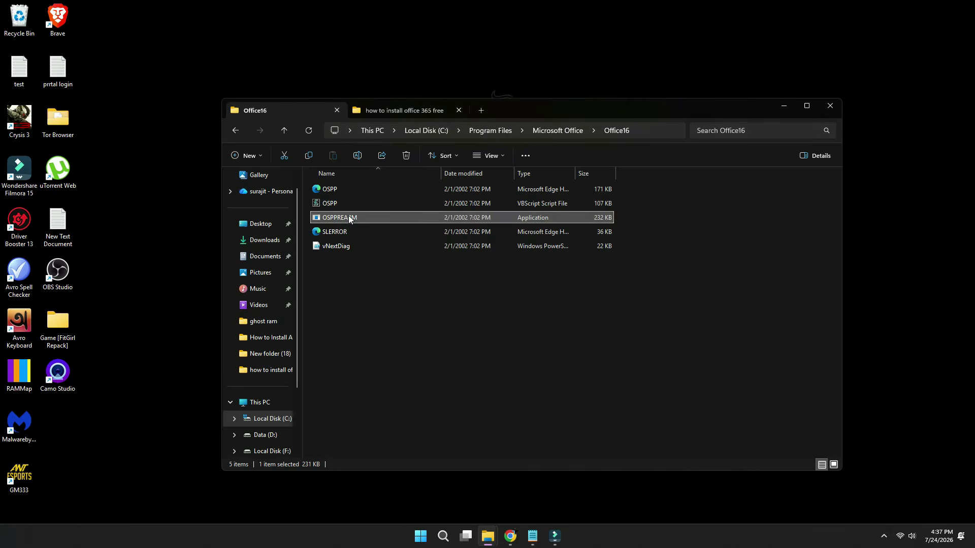
right_click(348, 217)
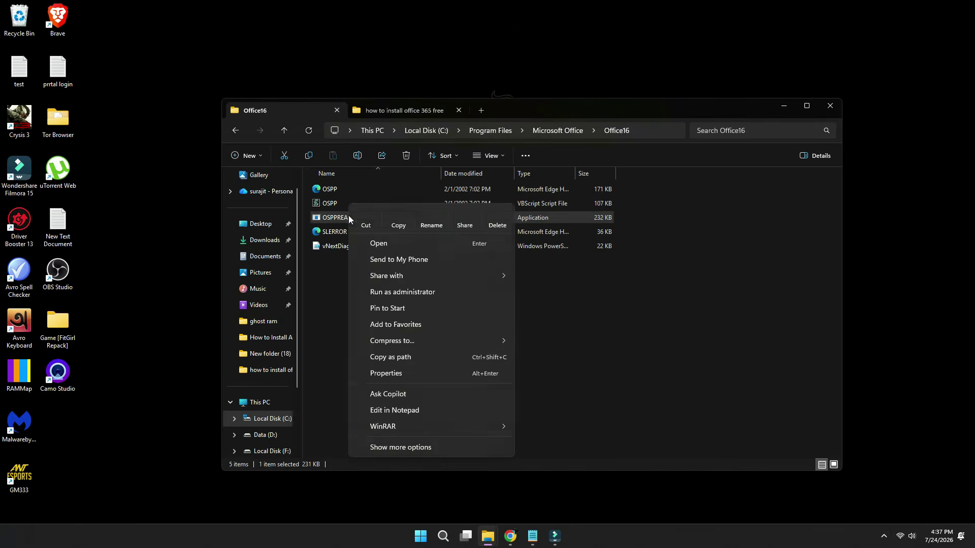
click(424, 297)
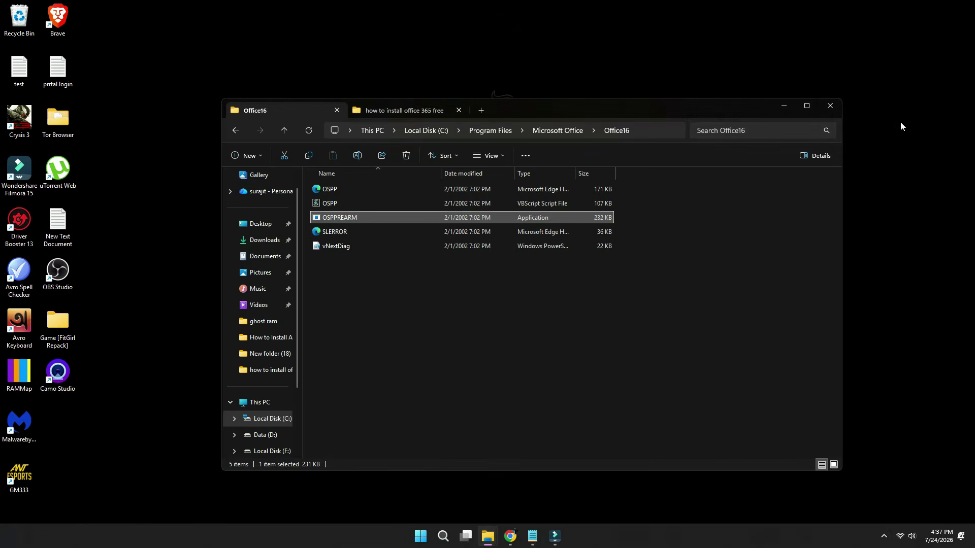